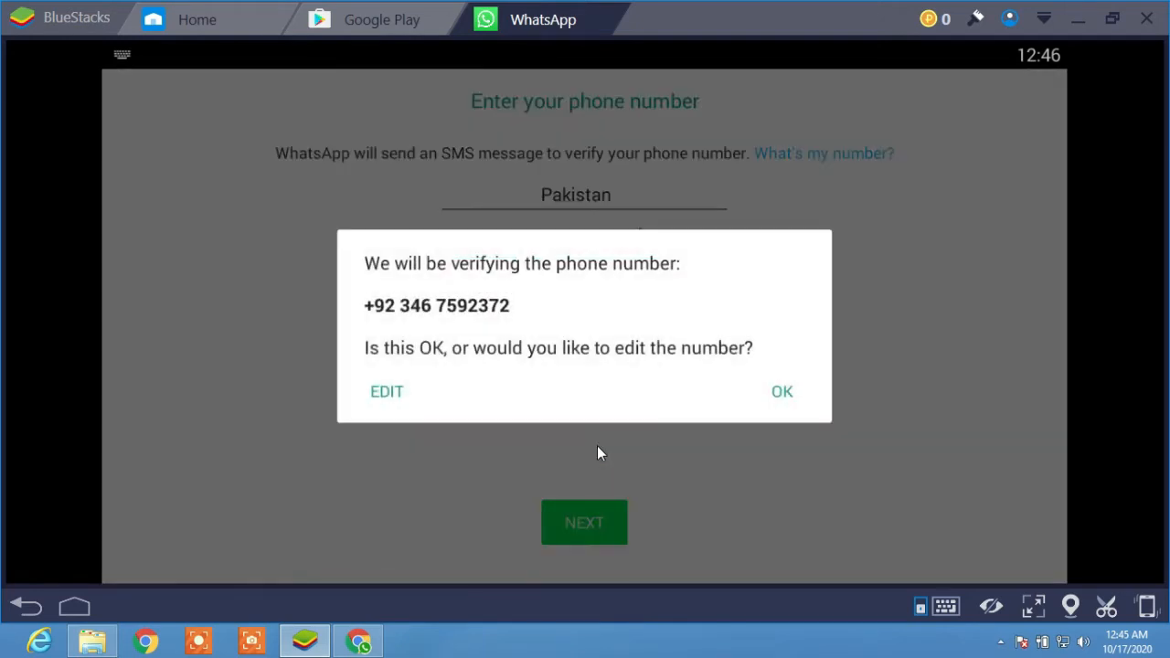
# Step: Confirm the phone number for WhatsApp's SMS verification, then minimise BlueStacks
pyautogui.click(784, 393)
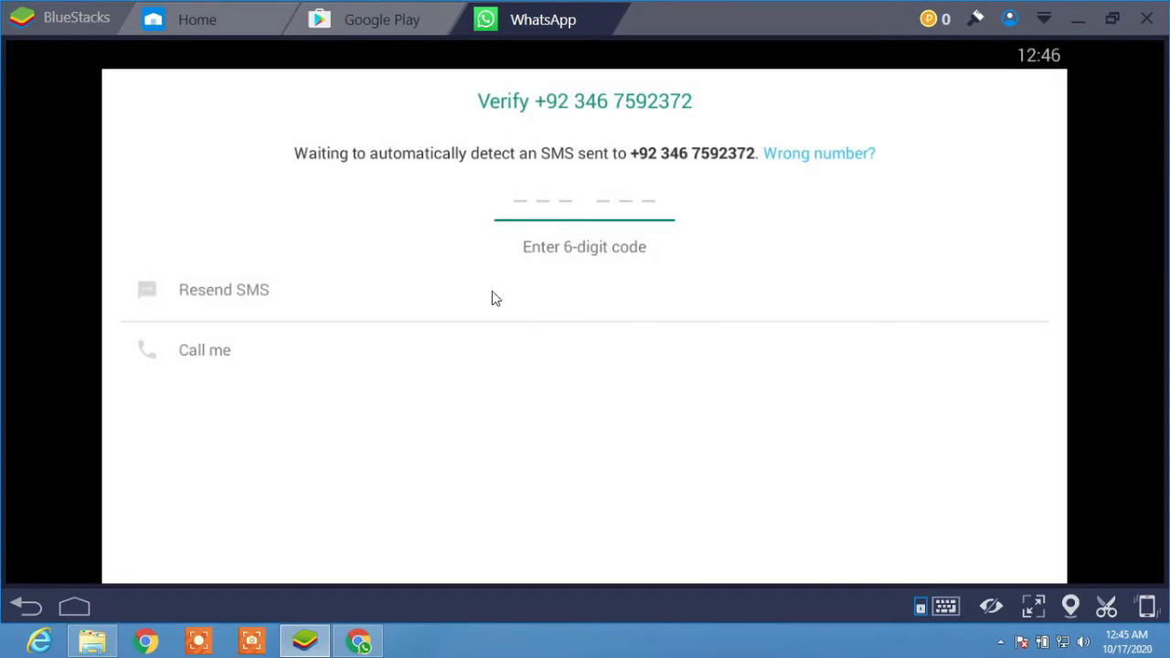
pyautogui.click(242, 304)
pyautogui.click(1075, 21)
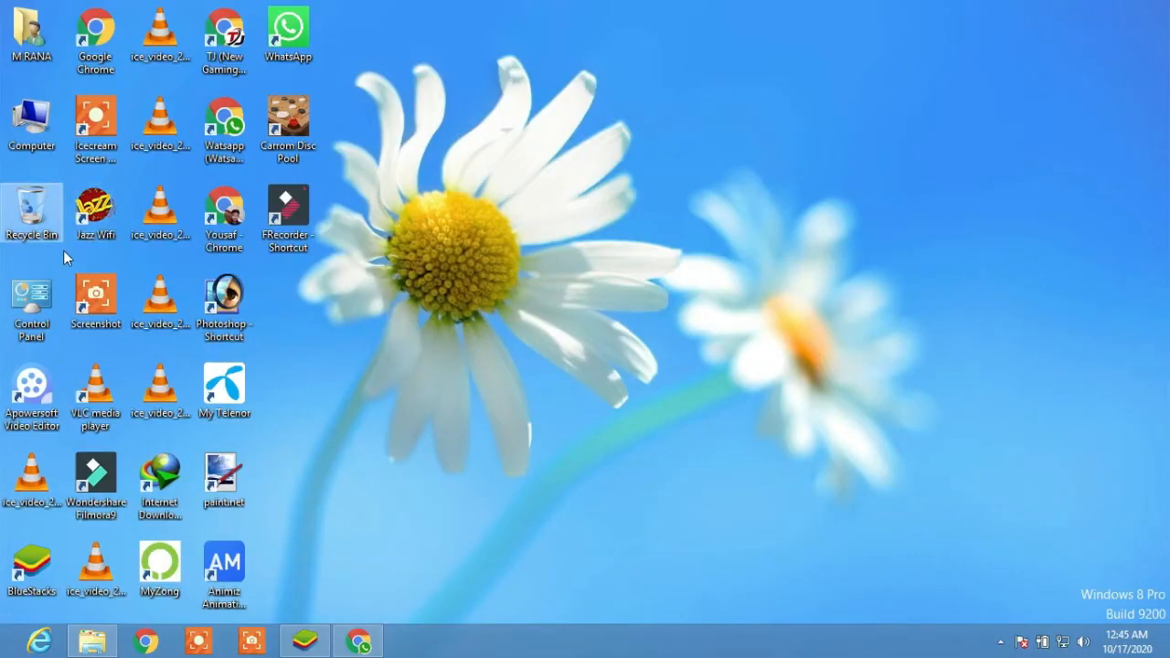
# Step: Launch the Jazz Wifi desktop shortcut to load the Jazz Mobile WiFi admin page
pyautogui.click(92, 206)
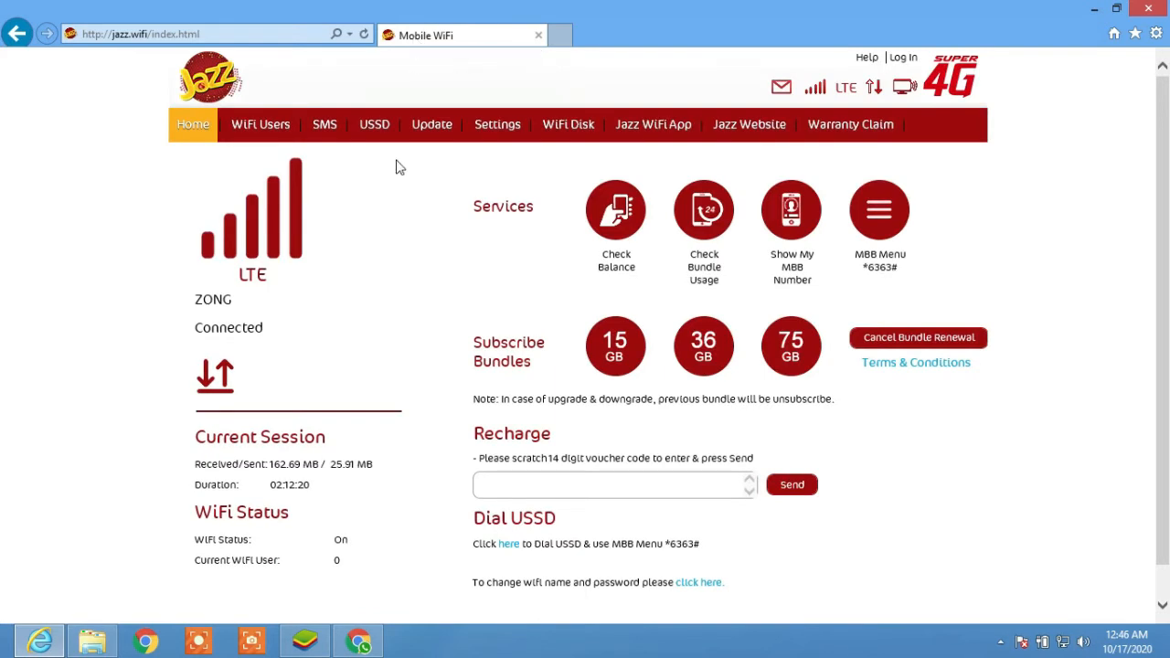
# Step: Open the SMS section and log in with the admin user name and password
pyautogui.click(327, 125)
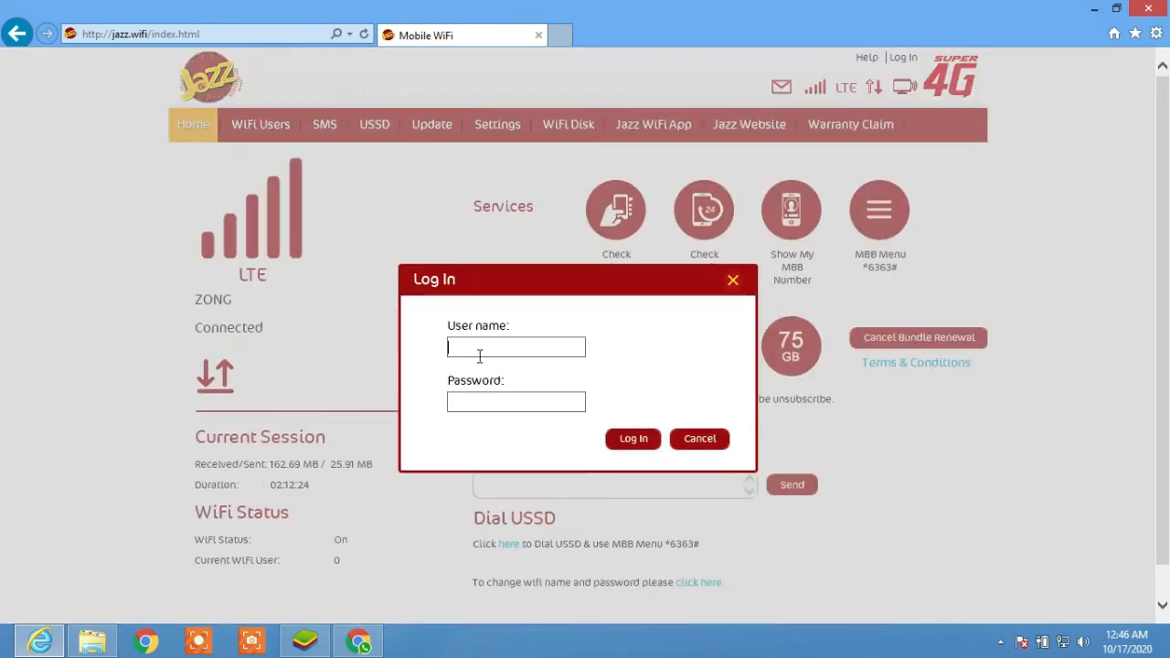
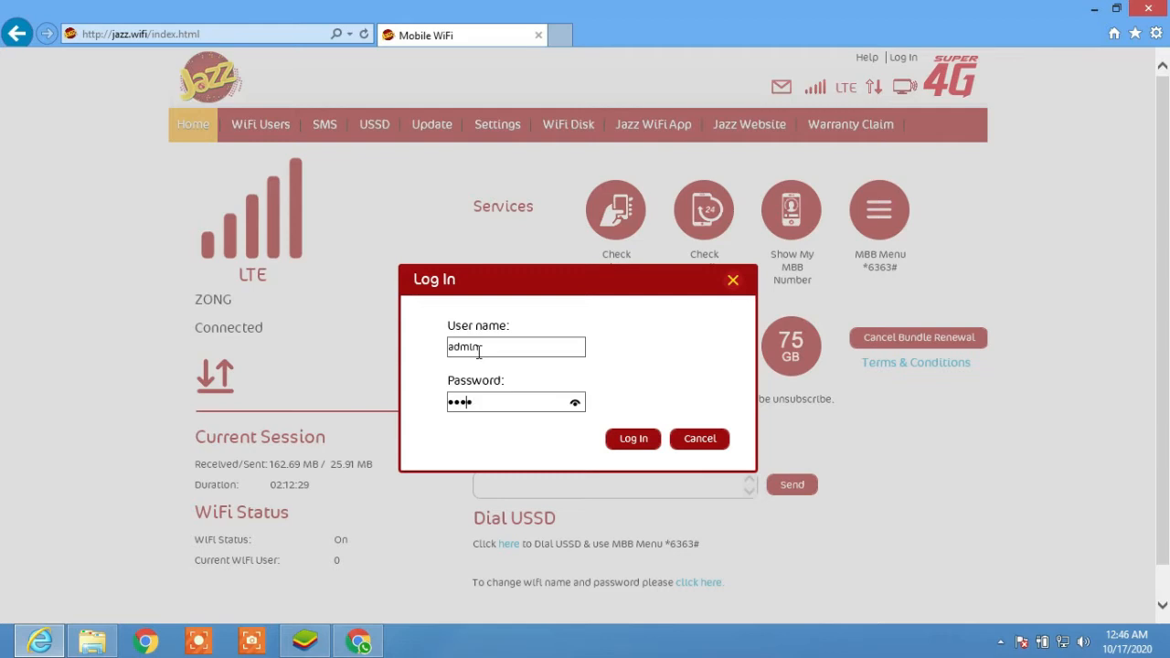
pyautogui.click(640, 444)
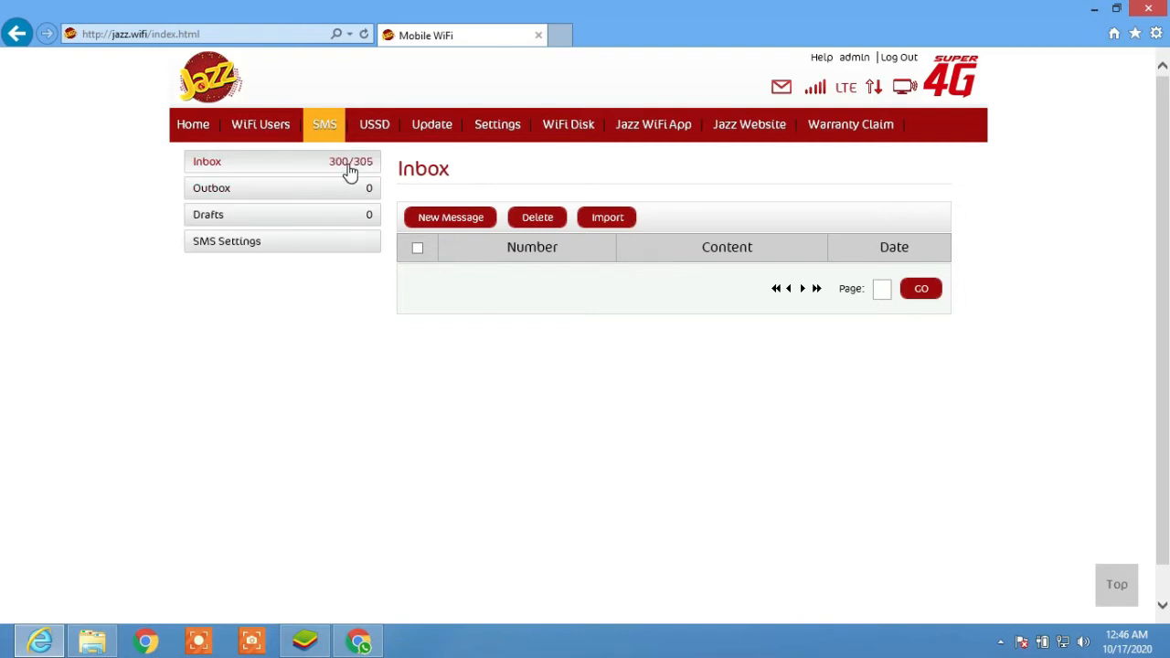
# Step: Import the SIM card's messages into the SMS inbox and dismiss the result note
pyautogui.click(351, 172)
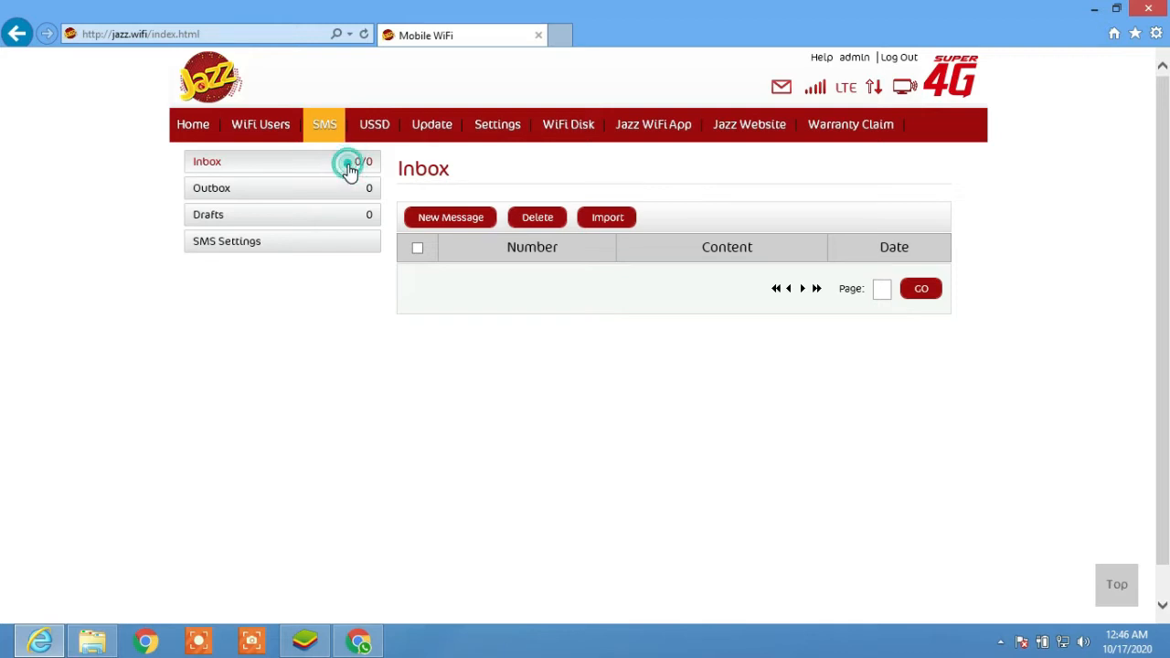
pyautogui.click(621, 223)
pyautogui.click(684, 405)
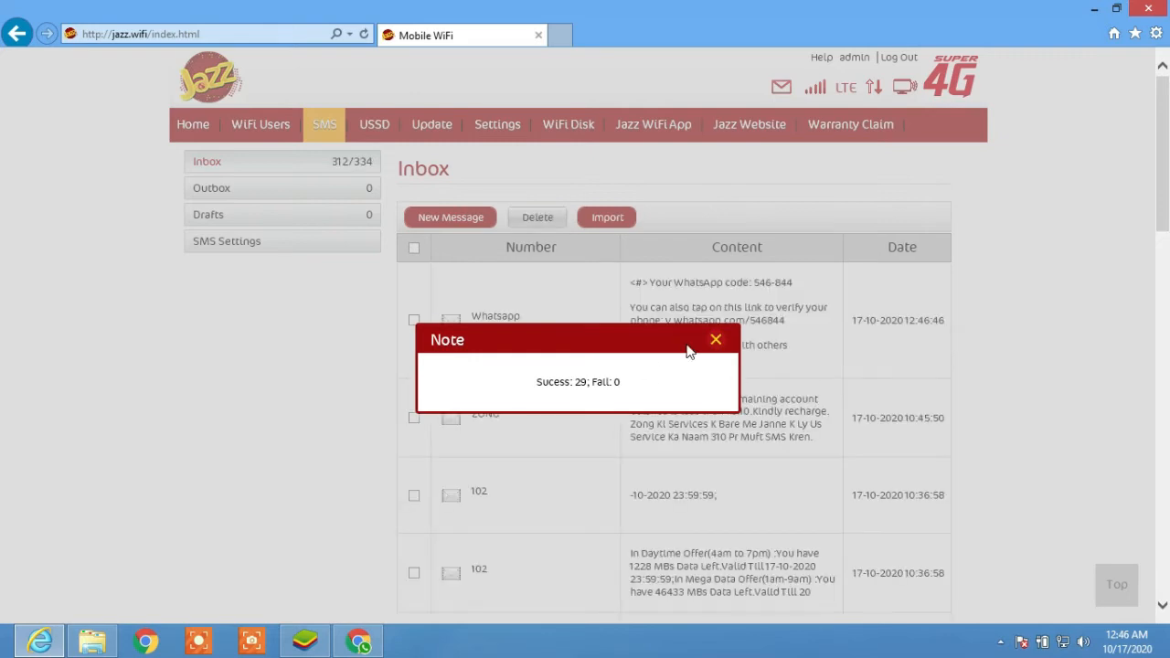
pyautogui.click(716, 340)
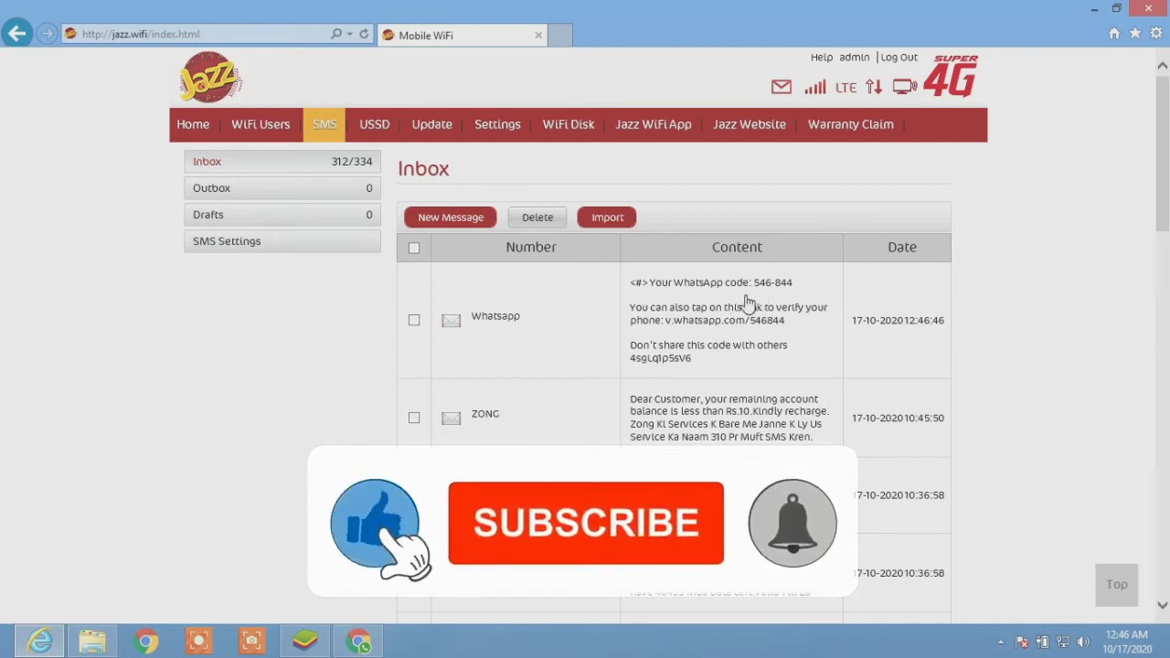
# Step: Open WhatsApp's verification SMS, select its code, and bring BlueStacks back
pyautogui.click(747, 302)
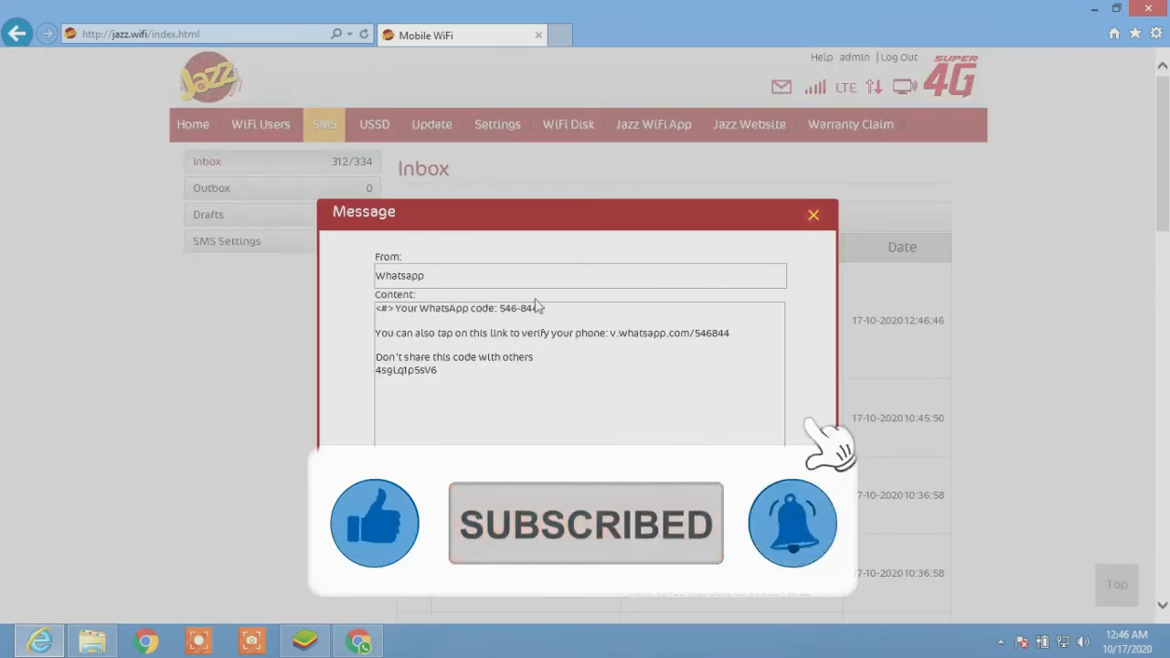
pyautogui.moveTo(500, 311); pyautogui.dragTo(548, 316)
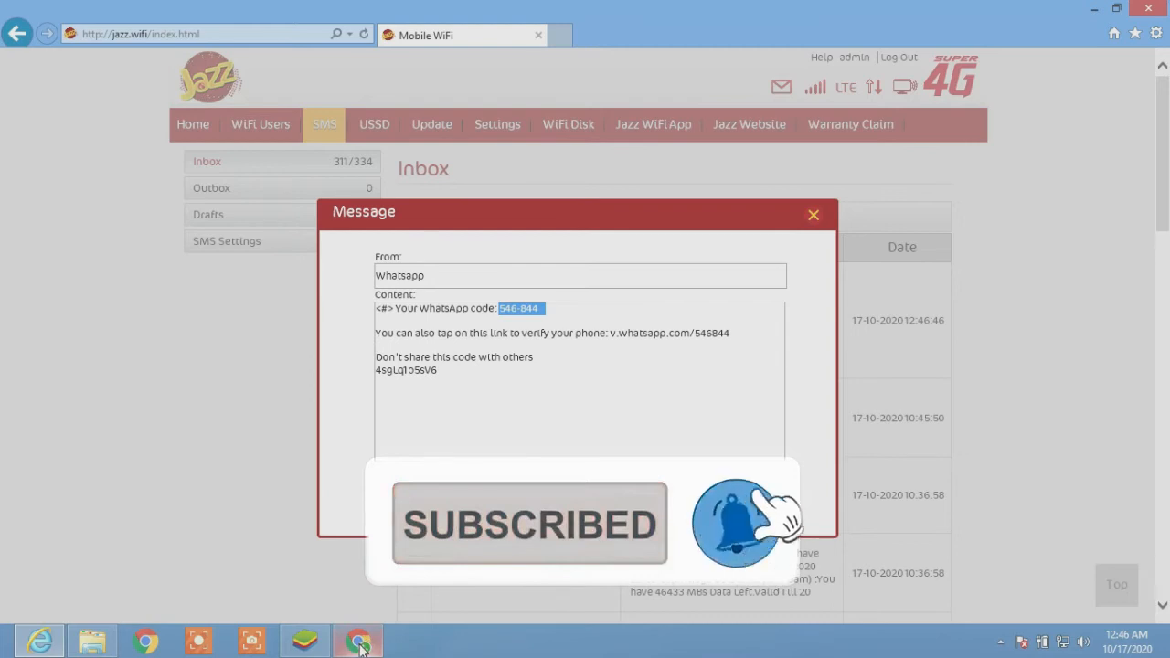
pyautogui.click(304, 640)
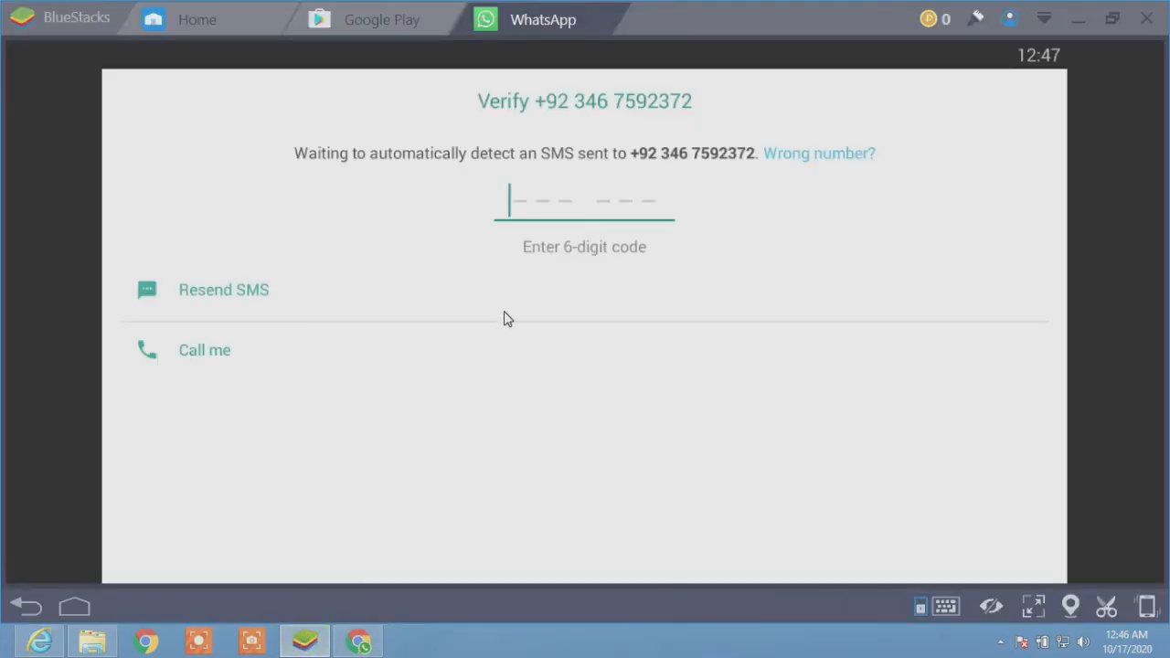
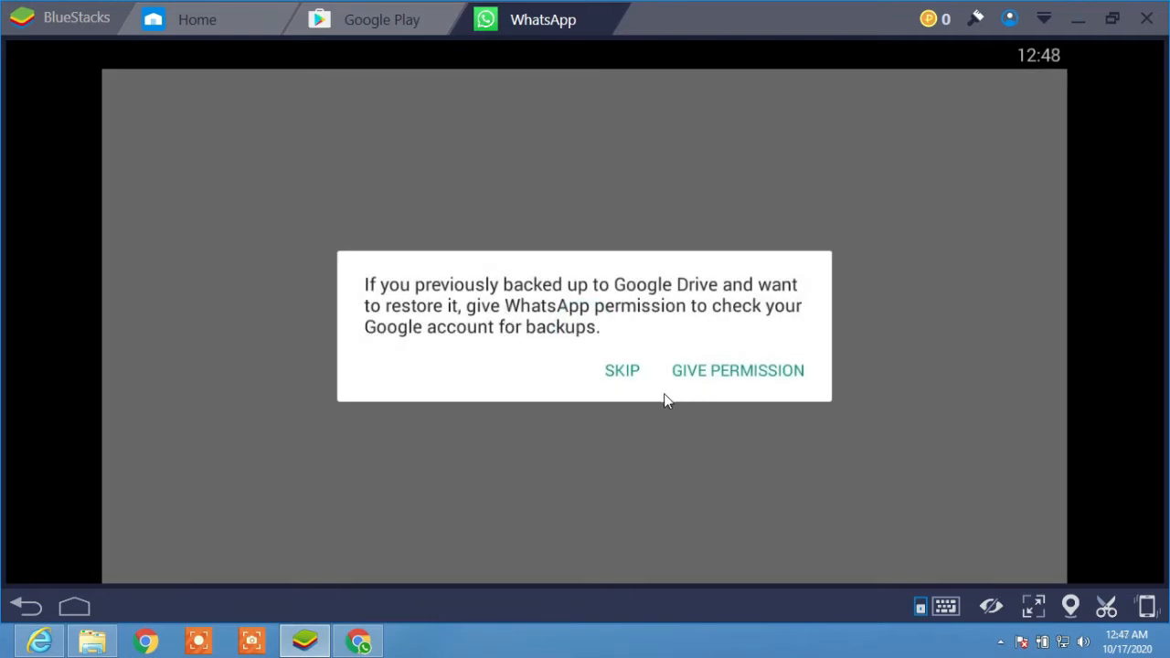
# Step: Enter the 6-digit SMS verification code and skip the Google Drive backup restore
pyautogui.click(627, 370)
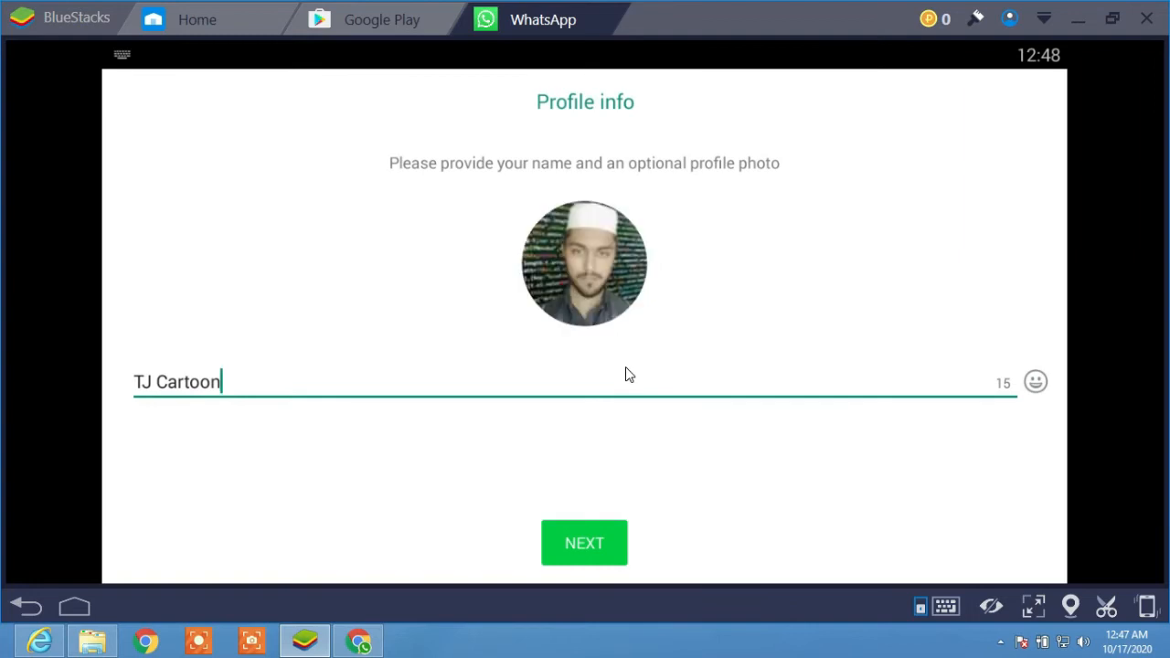
# Step: Replace the old profile name with the user's full name and bring up the emoji picker
pyautogui.press('BackSpace')
pyautogui.press('BackSpace')
pyautogui.press('BackSpace')
pyautogui.press('BackSpace')
pyautogui.press('BackSpace')
pyautogui.press('BackSpace')
pyautogui.press('BackSpace')
pyautogui.press('BackSpace')
pyautogui.press('BackSpace')
pyautogui.press('BackSpace')
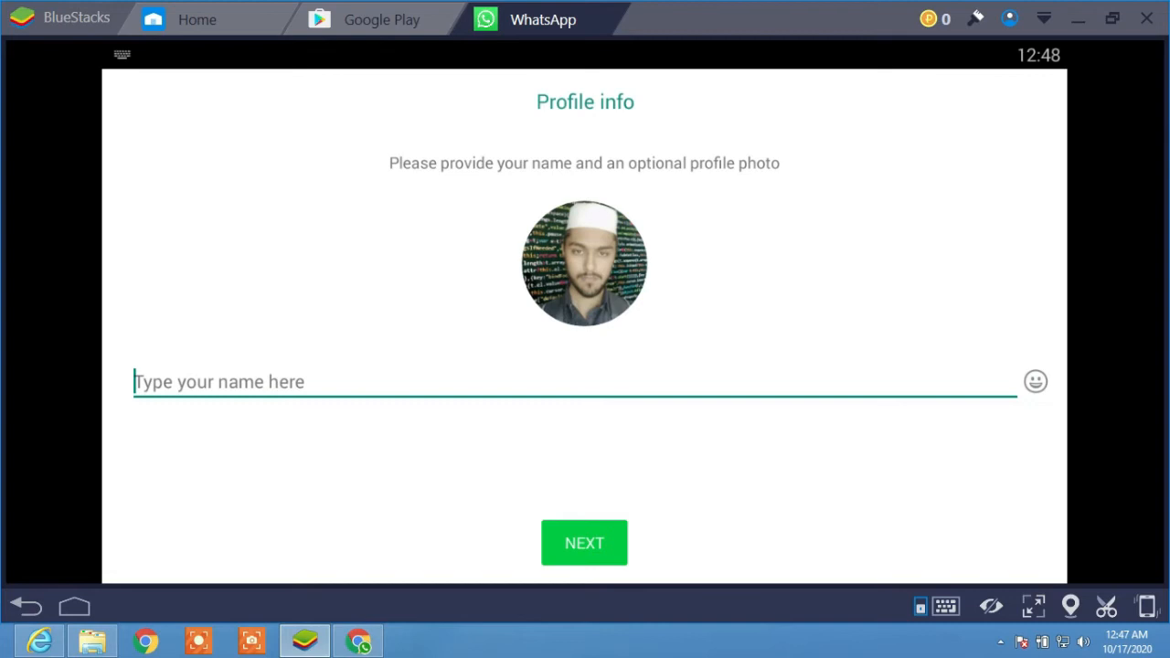
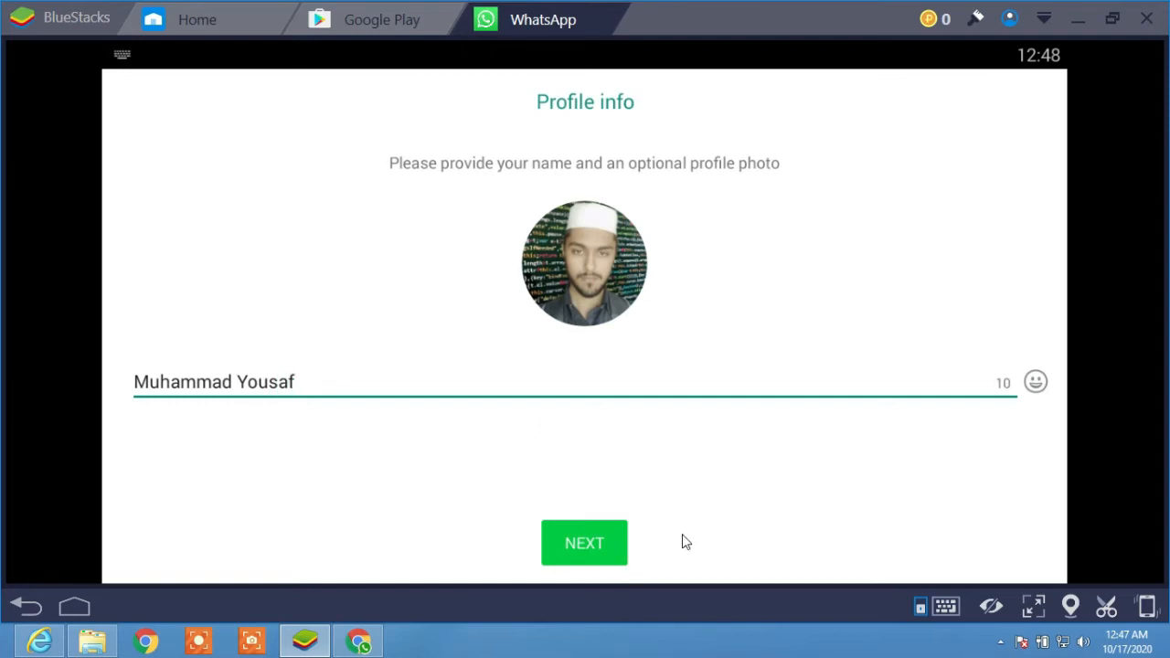
pyautogui.click(1036, 384)
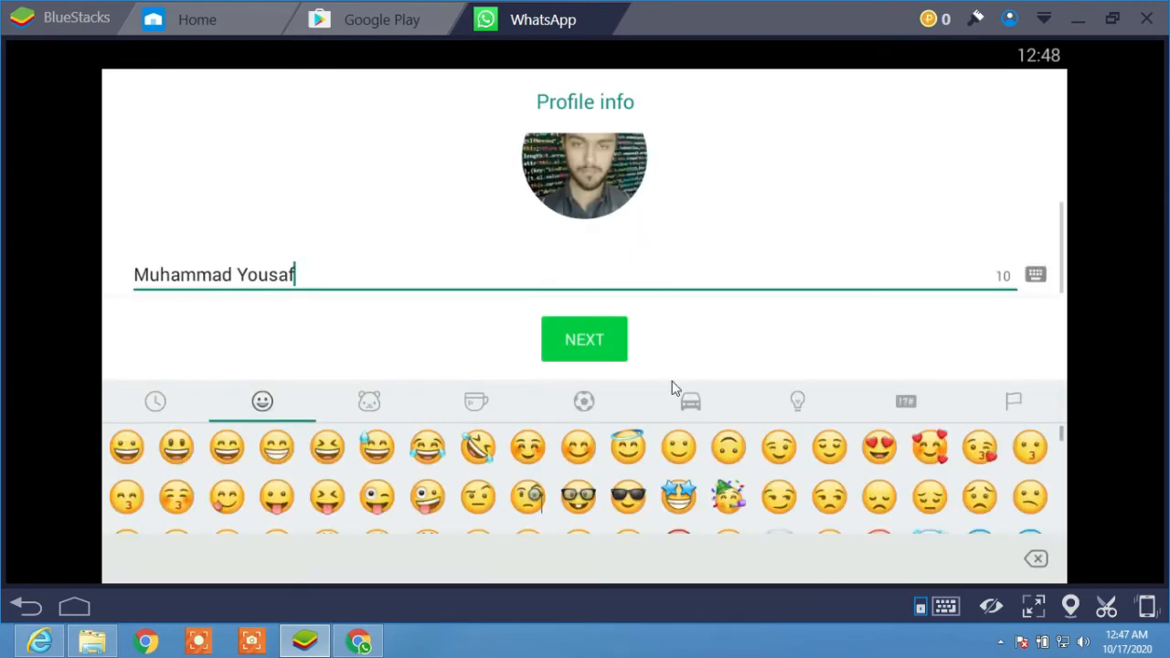
# Step: Add a desktop-computer emoji after the name, then close the emoji keyboard and spelling suggestions
pyautogui.click(368, 400)
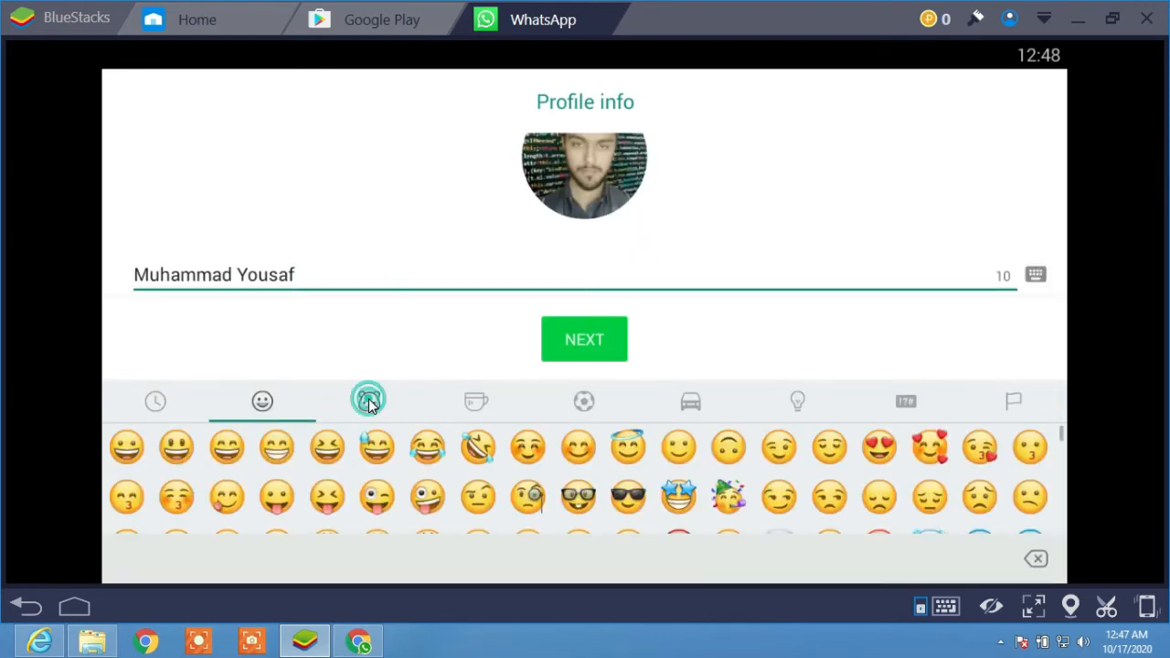
pyautogui.click(480, 413)
pyautogui.click(610, 420)
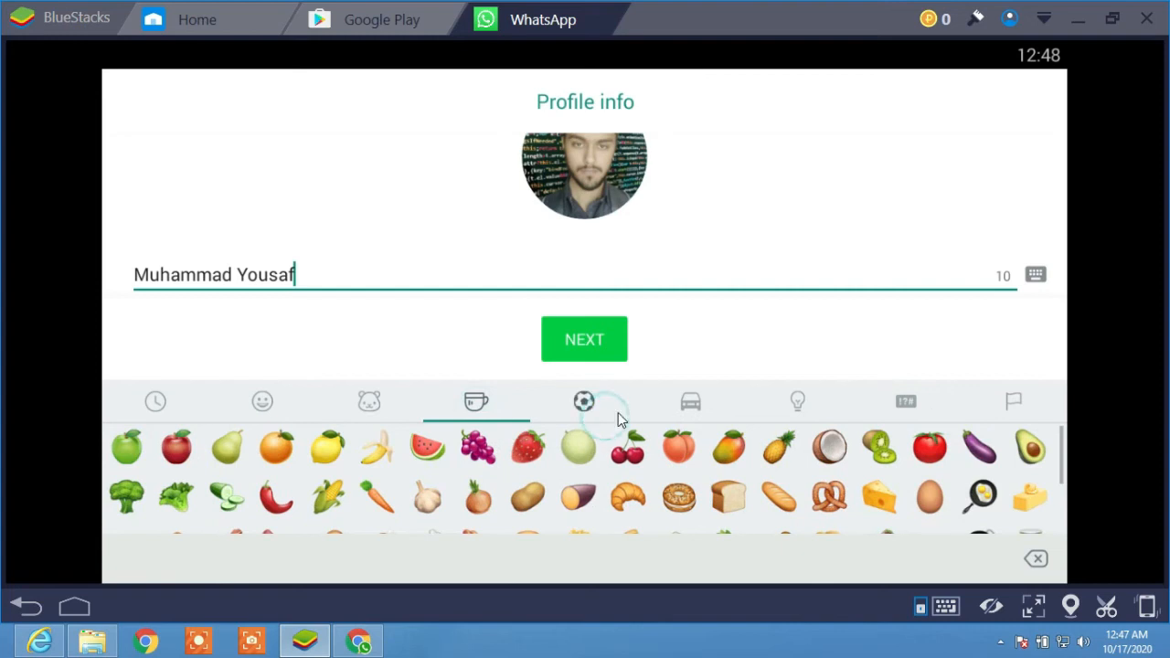
pyautogui.click(690, 407)
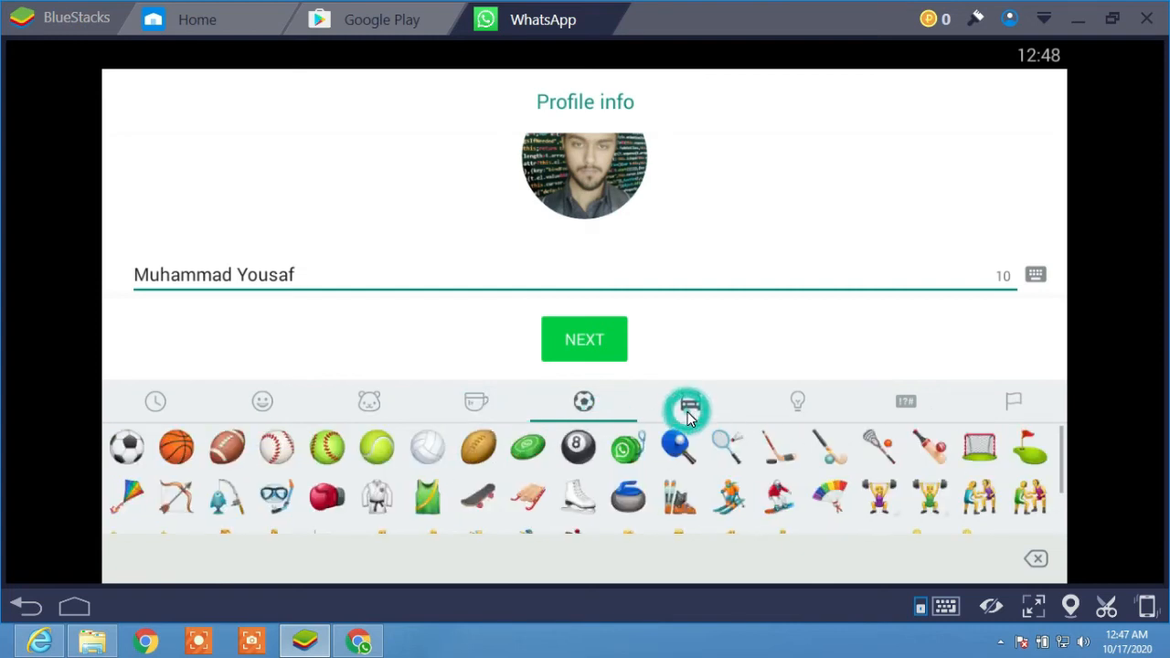
pyautogui.click(801, 413)
pyautogui.click(925, 418)
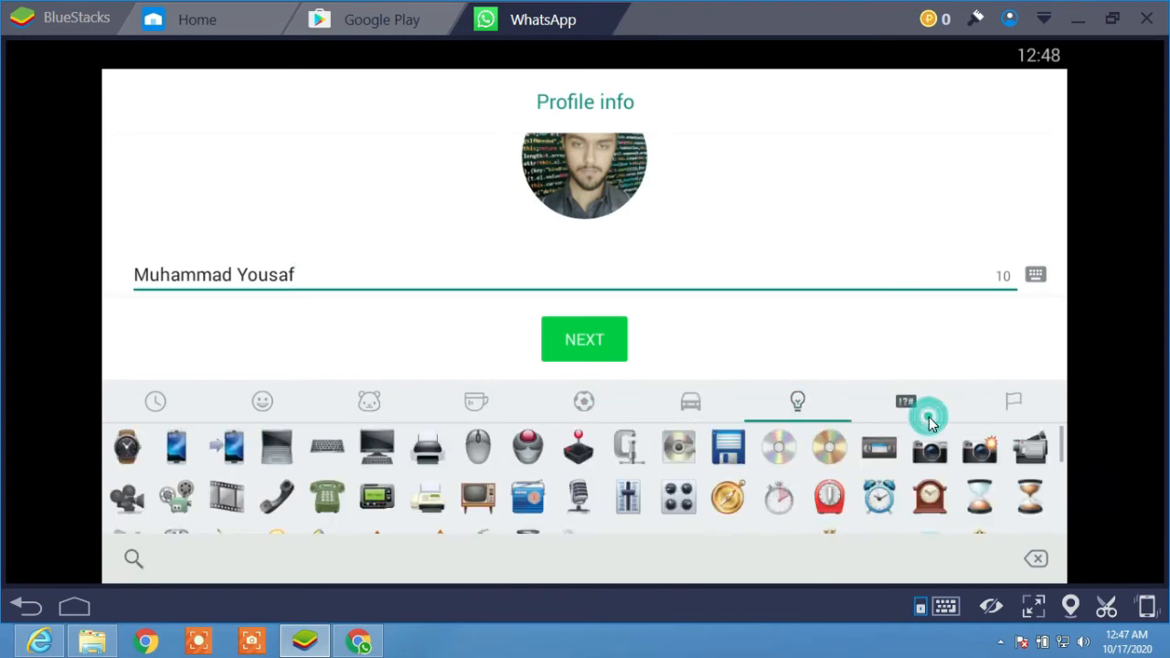
pyautogui.click(798, 405)
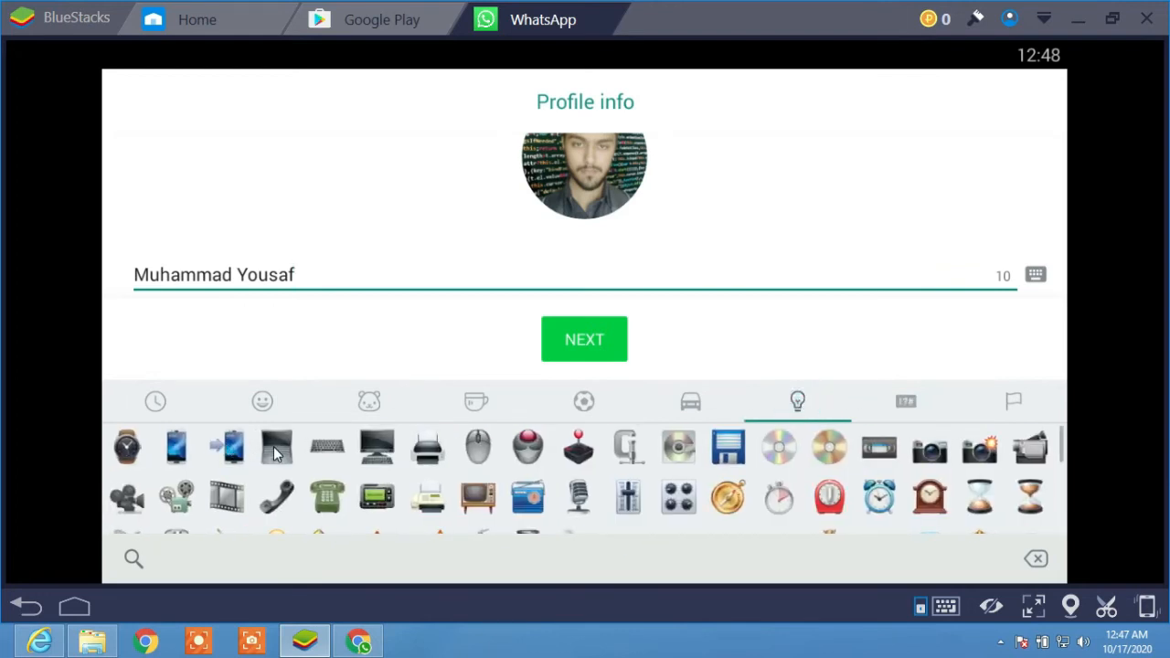
pyautogui.click(377, 448)
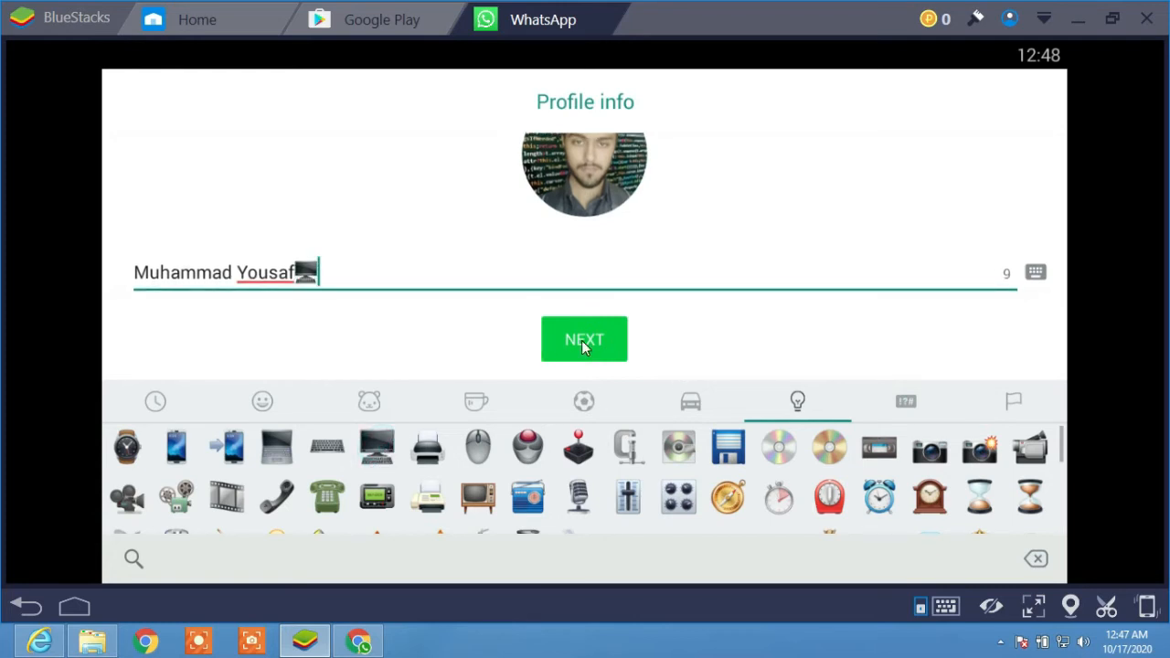
pyautogui.click(295, 272)
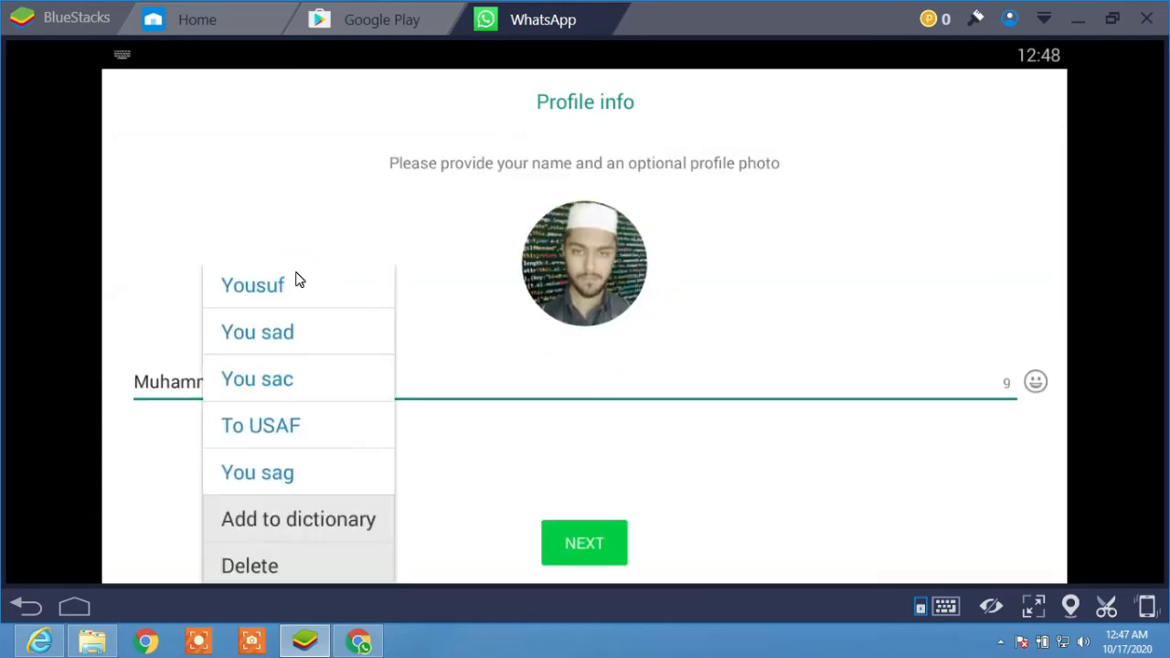
pyautogui.click(539, 370)
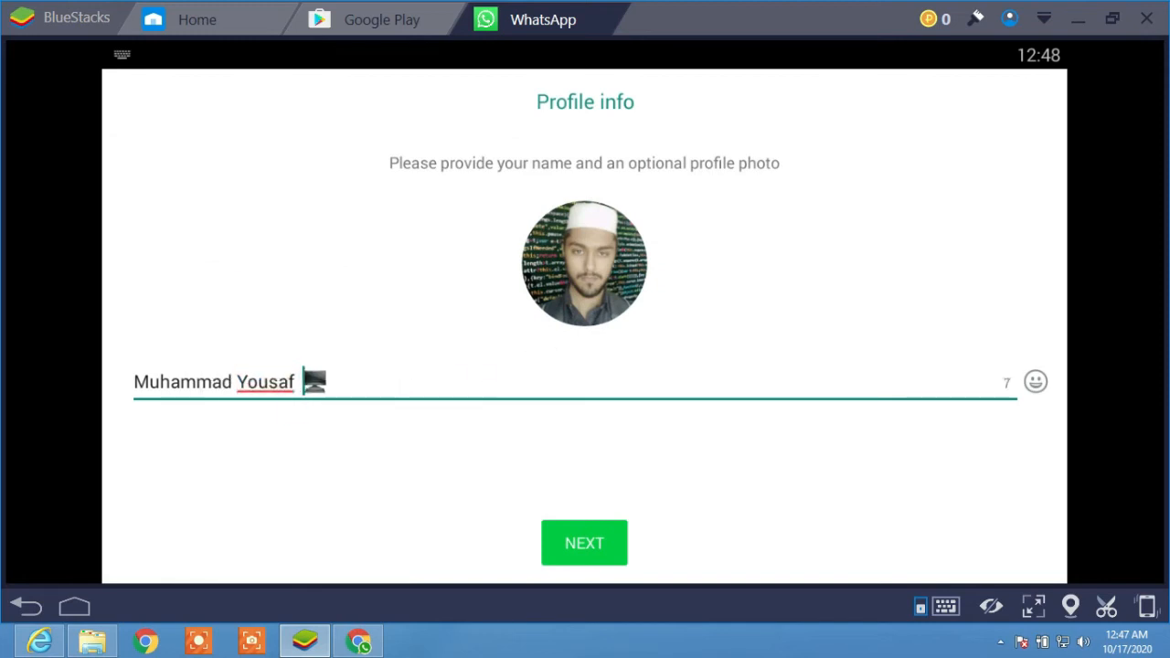
# Step: Continue past Profile info, wait for WhatsApp to initialise, and dismiss the group-chat suggestion
pyautogui.click(584, 540)
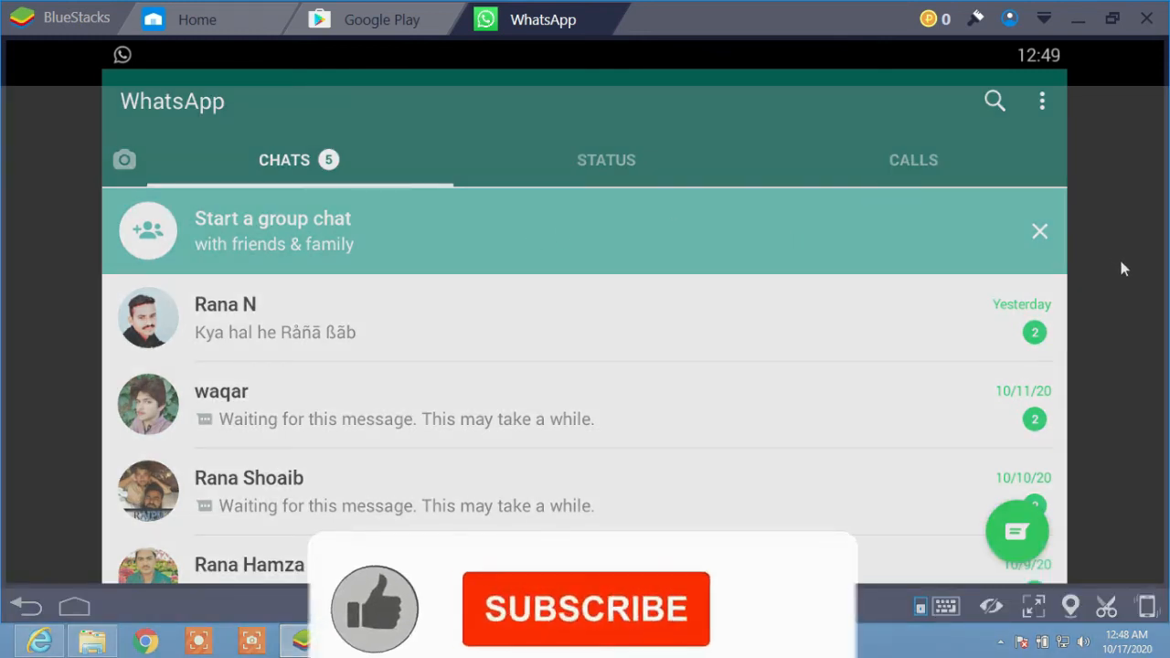
pyautogui.click(1040, 233)
# Step: Scroll the Chats list up and down to review the existing conversations
pyautogui.moveTo(854, 352); pyautogui.dragTo(854, 115)
pyautogui.moveTo(680, 158); pyautogui.dragTo(652, 320)
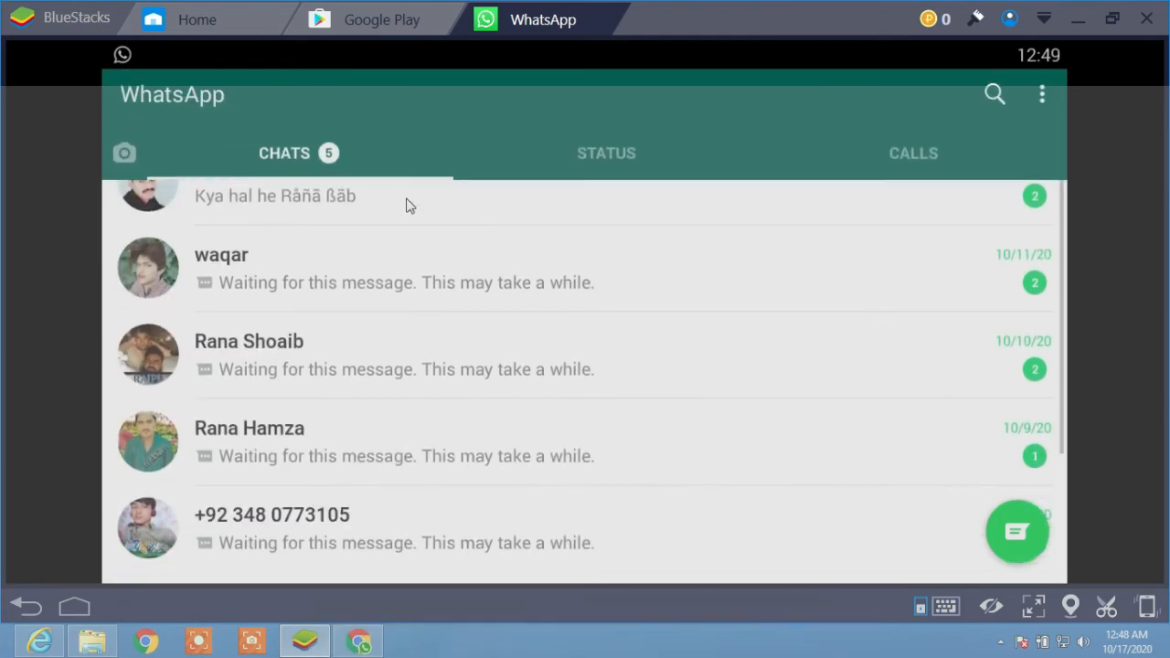
pyautogui.moveTo(408, 355); pyautogui.dragTo(418, 183)
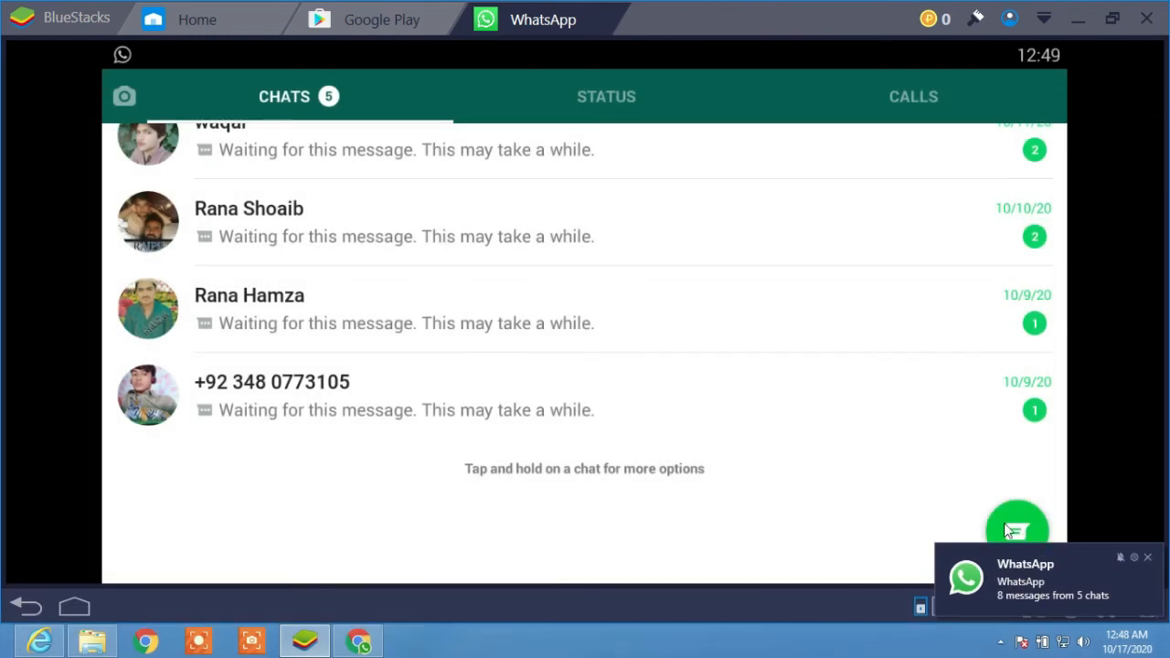
# Step: Create and save a new synced contact with the person's name and mobile number
pyautogui.click(1010, 529)
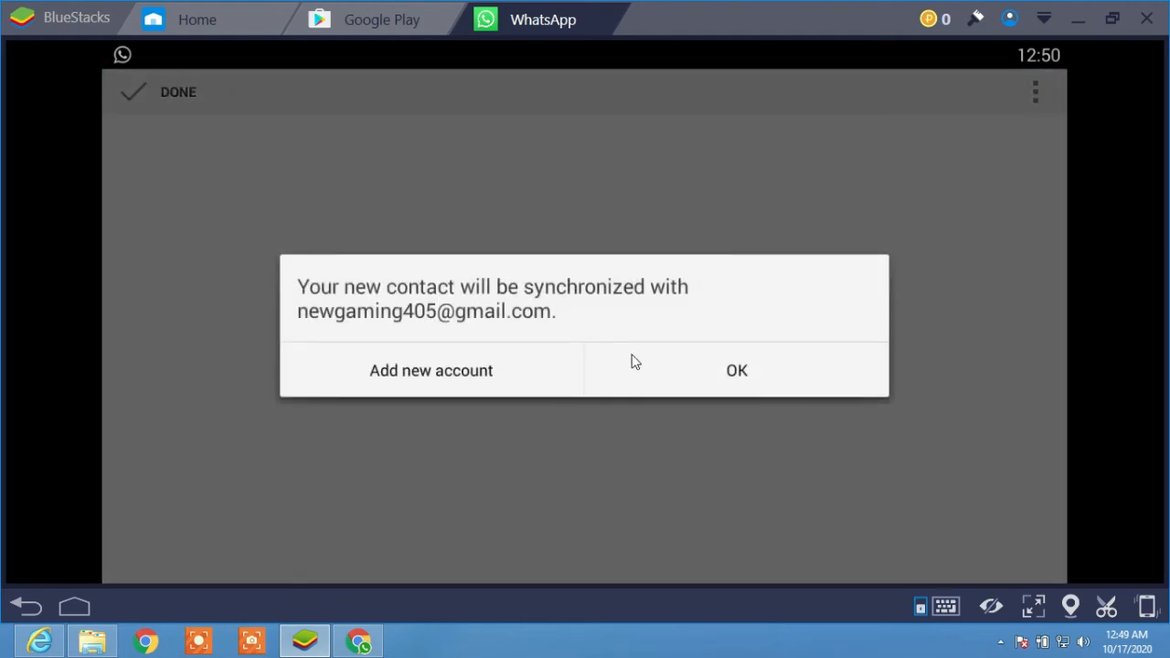
pyautogui.click(705, 374)
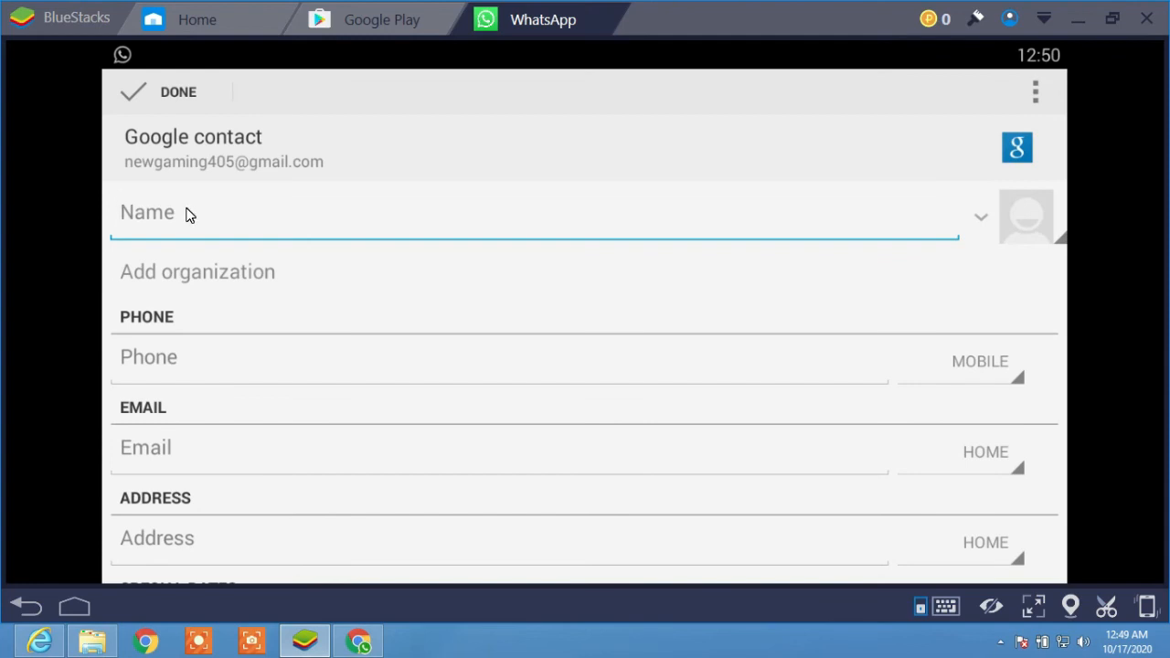
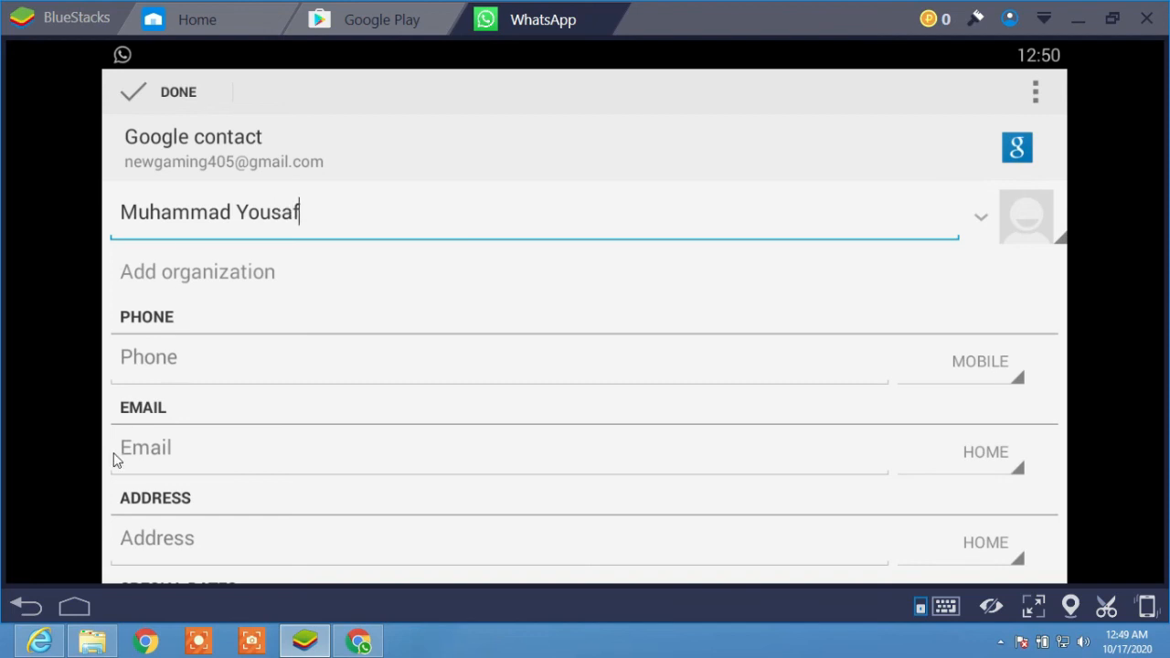
pyautogui.click(176, 369)
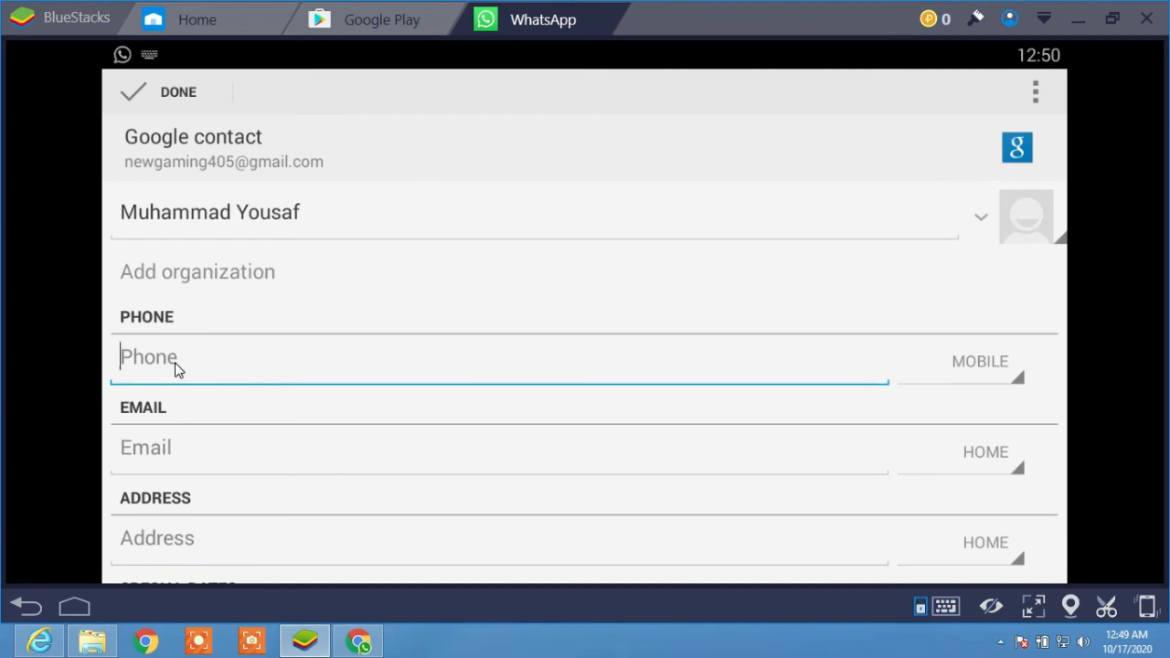
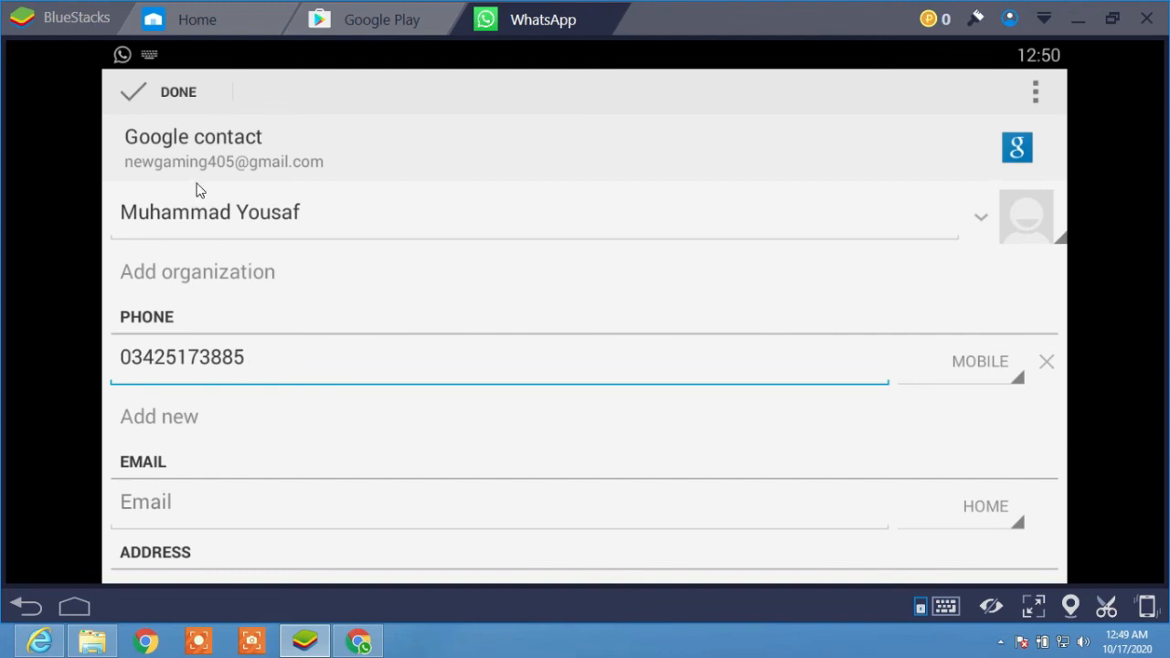
pyautogui.click(167, 95)
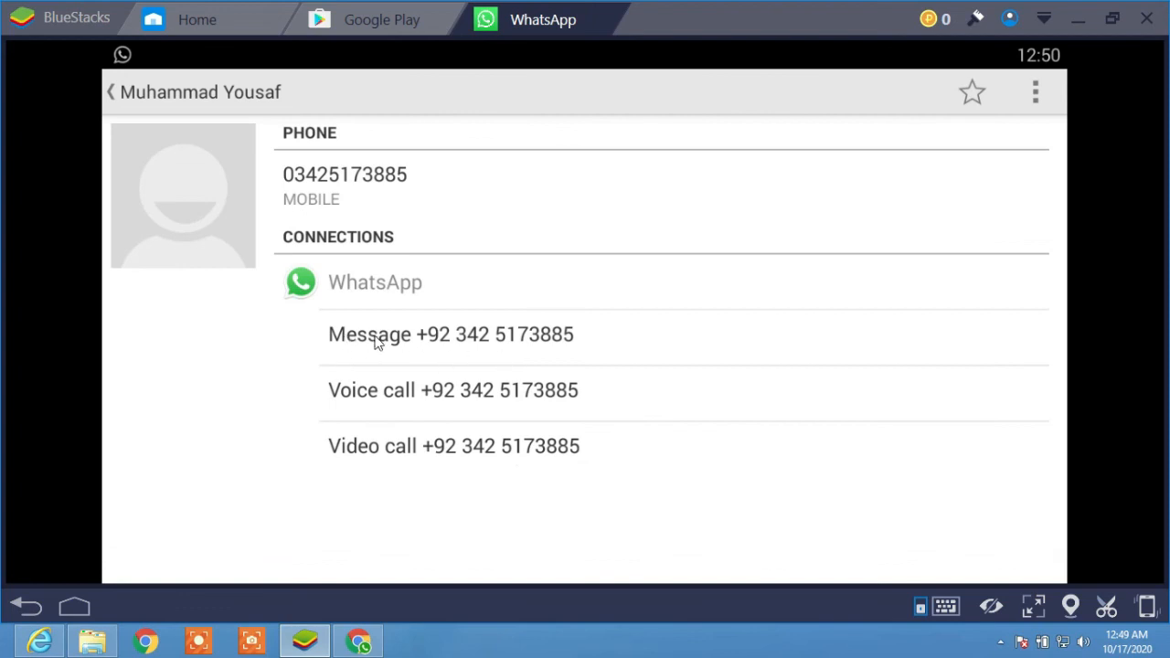
# Step: Message the new contact 'Hi', then back out to the full contacts list
pyautogui.click(417, 338)
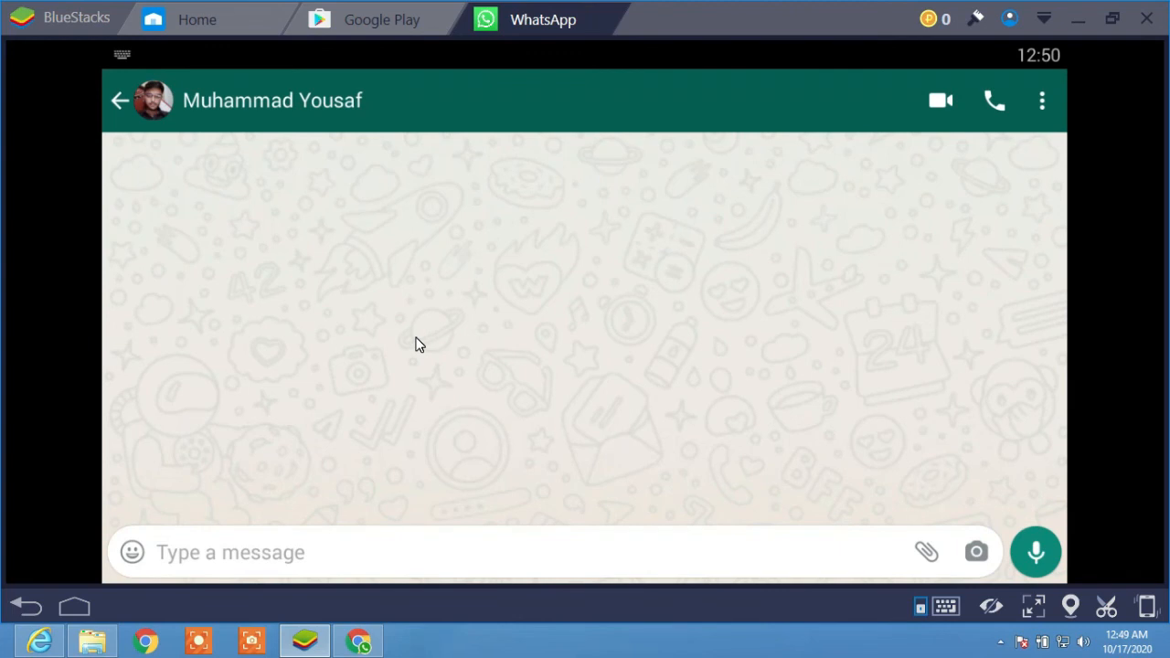
pyautogui.write('Hi')
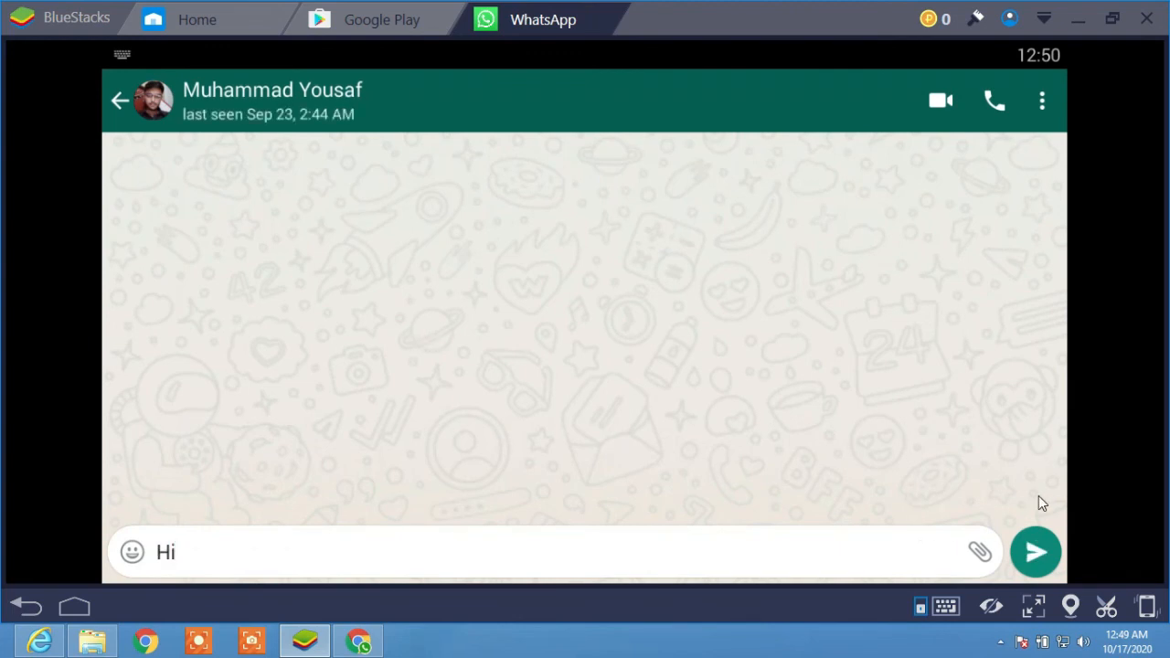
pyautogui.click(1042, 555)
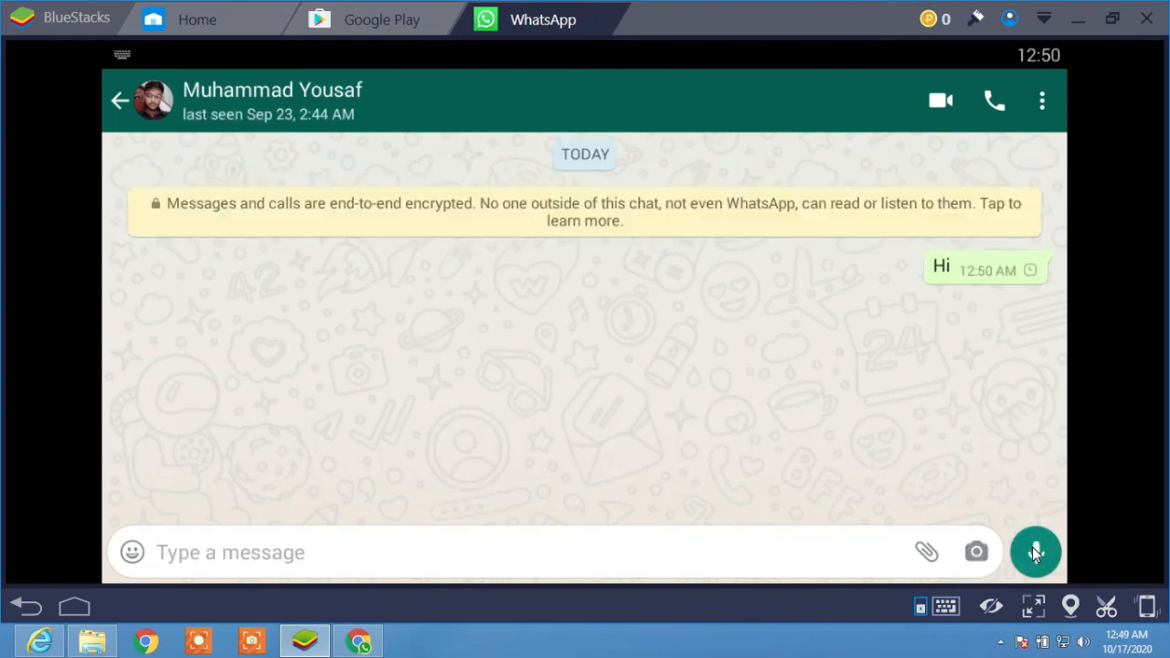
pyautogui.click(120, 97)
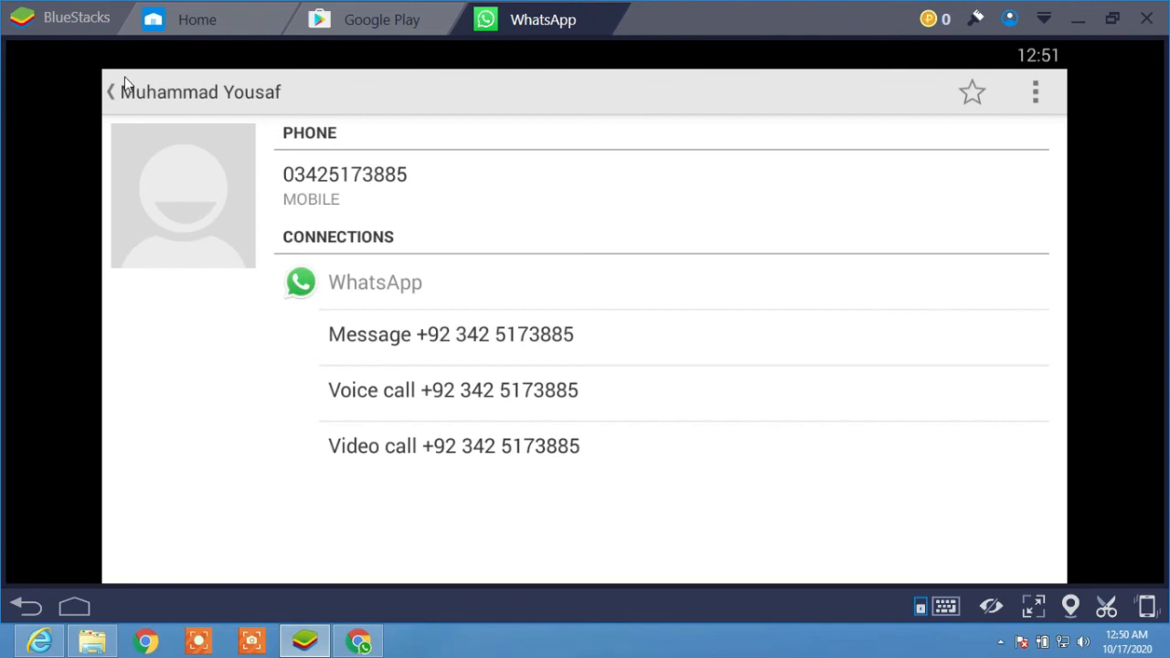
pyautogui.click(114, 94)
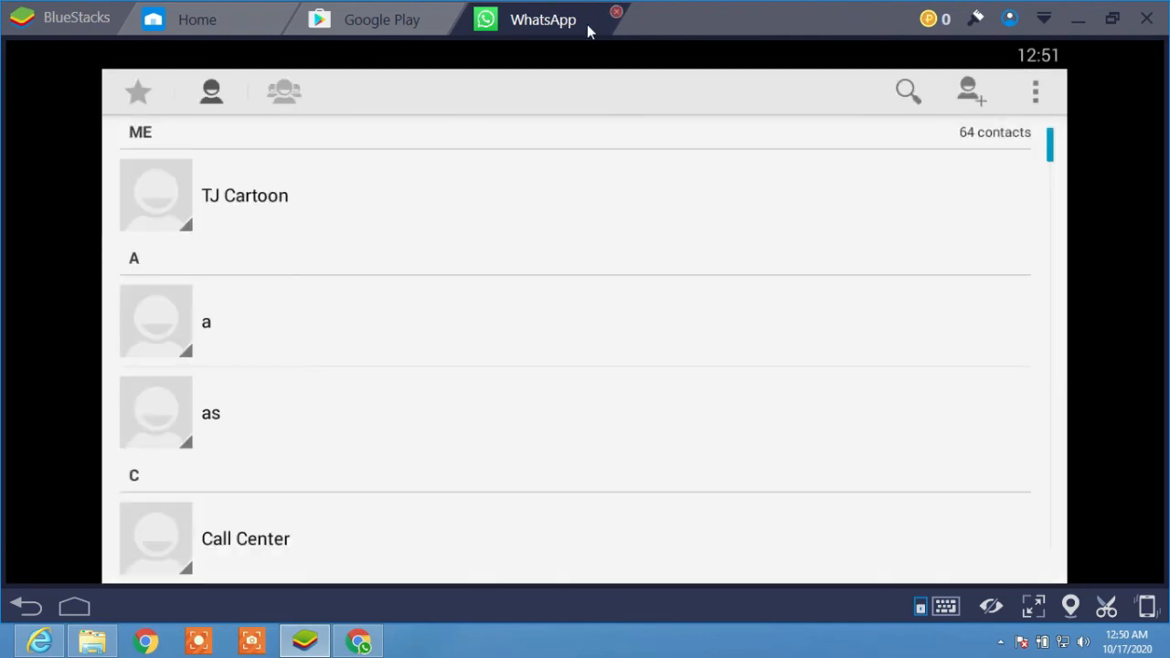
# Step: Close the WhatsApp tab and relaunch WhatsApp from My Apps to reload the Chats list
pyautogui.click(1035, 91)
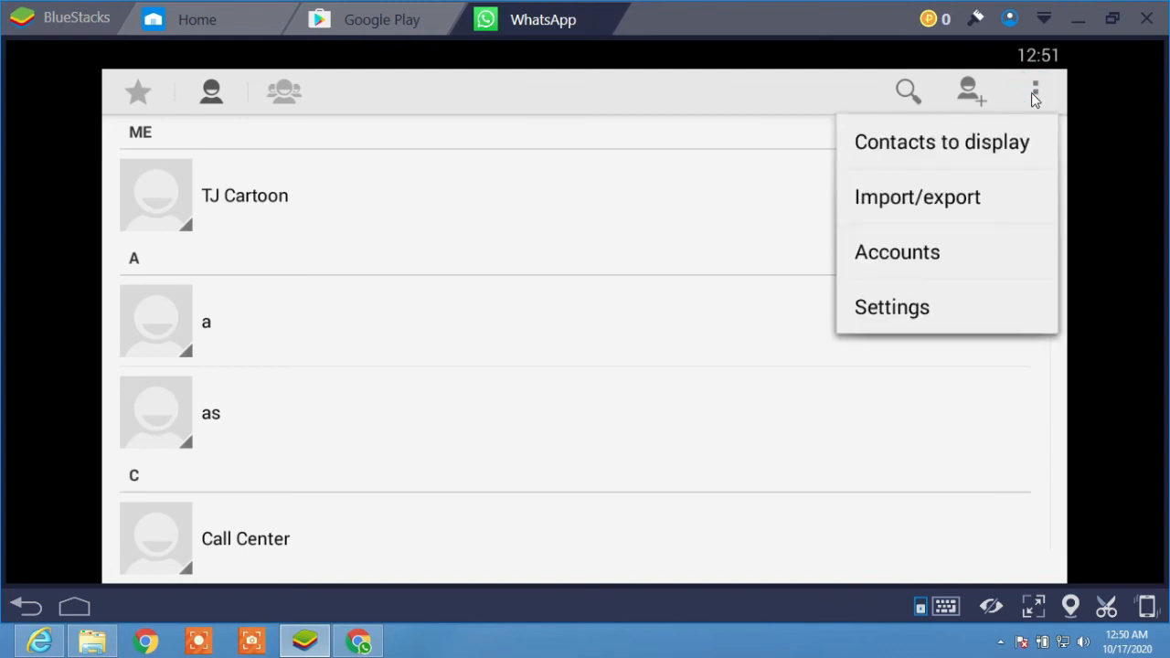
pyautogui.click(722, 217)
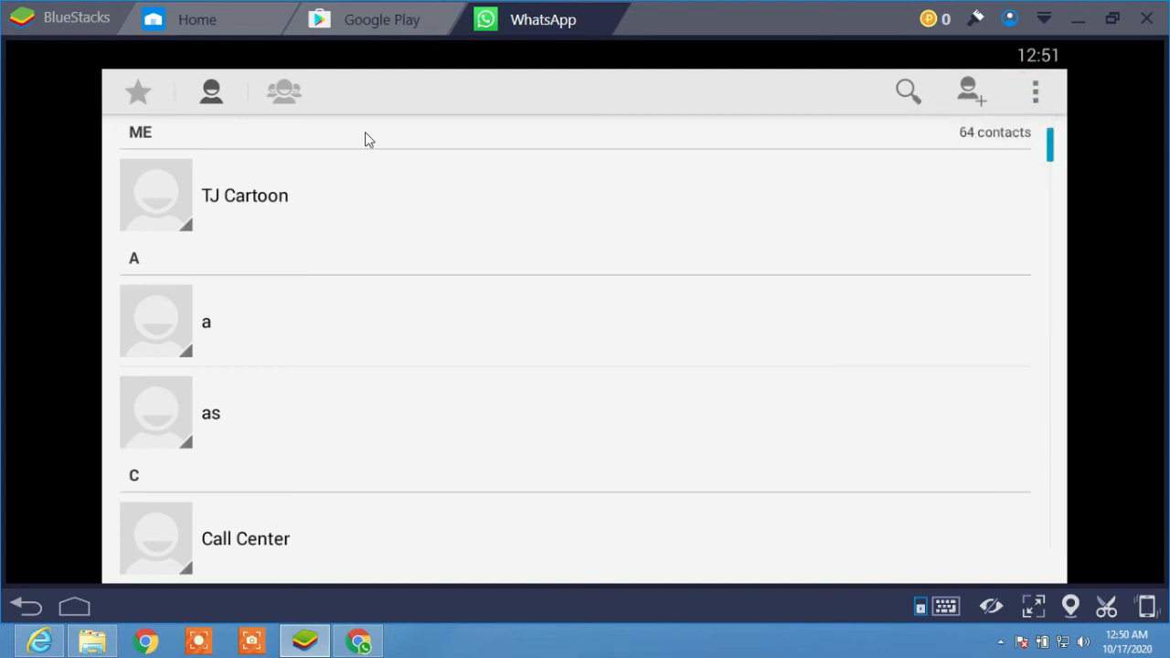
pyautogui.click(615, 15)
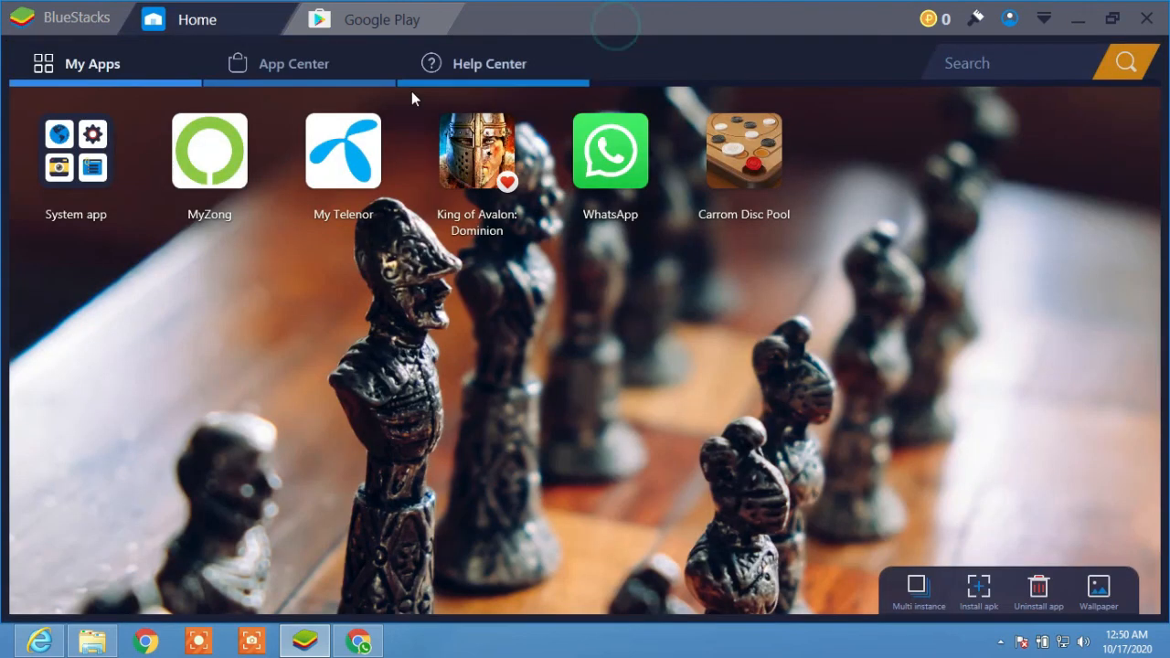
pyautogui.click(595, 154)
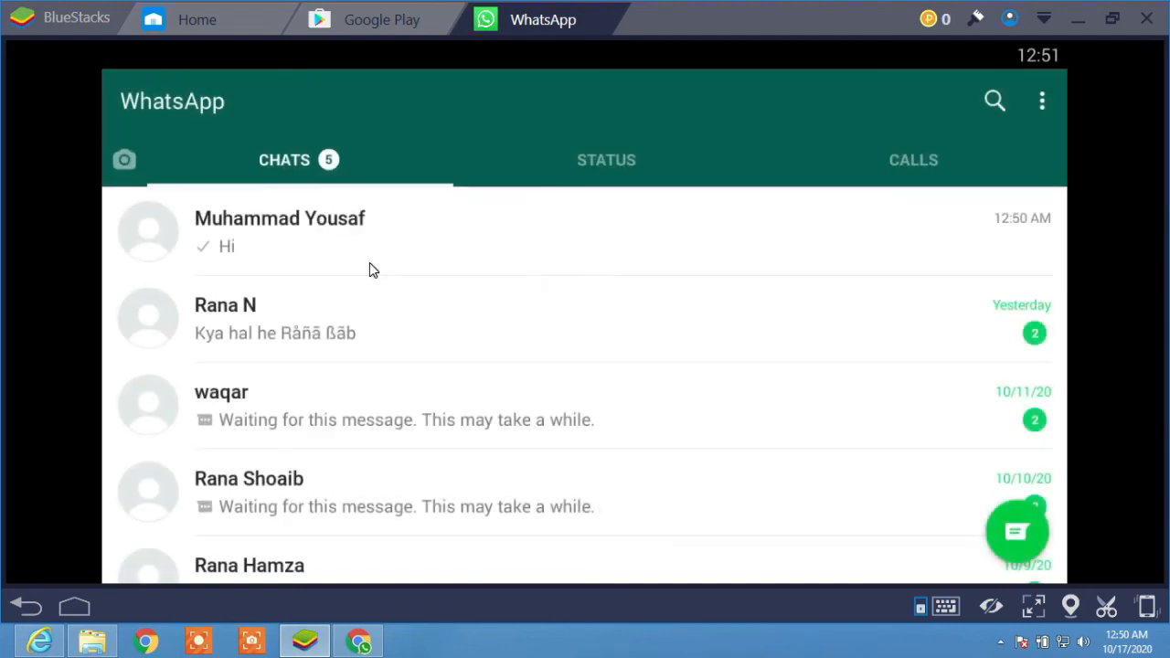
pyautogui.moveTo(439, 386); pyautogui.dragTo(460, 371)
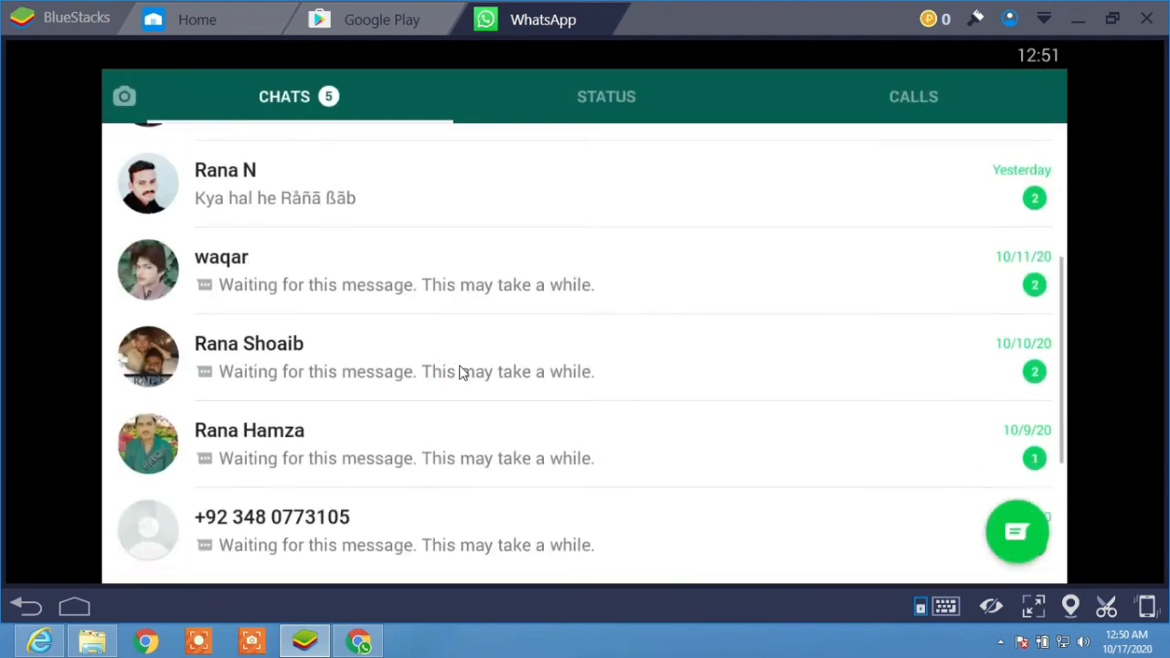